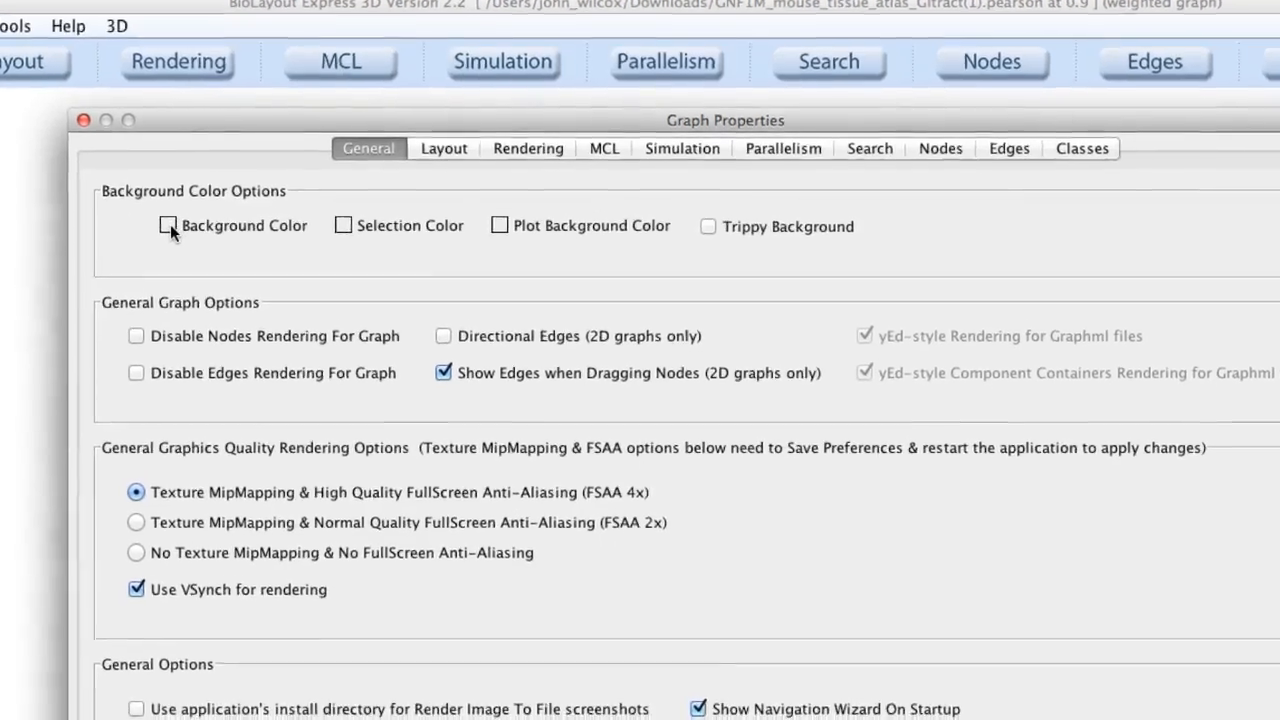
Set the graph background colour to black in the general graph properties.
left_click(180, 255)
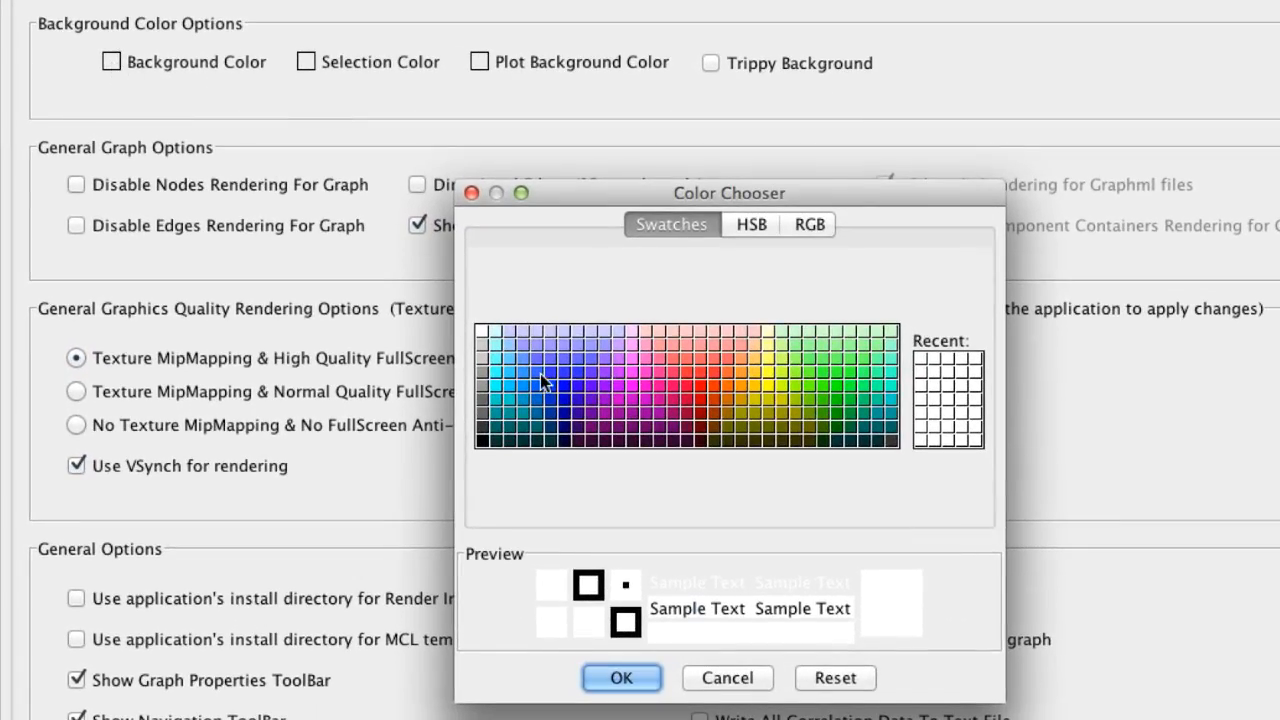
left_click(482, 440)
left_click(621, 678)
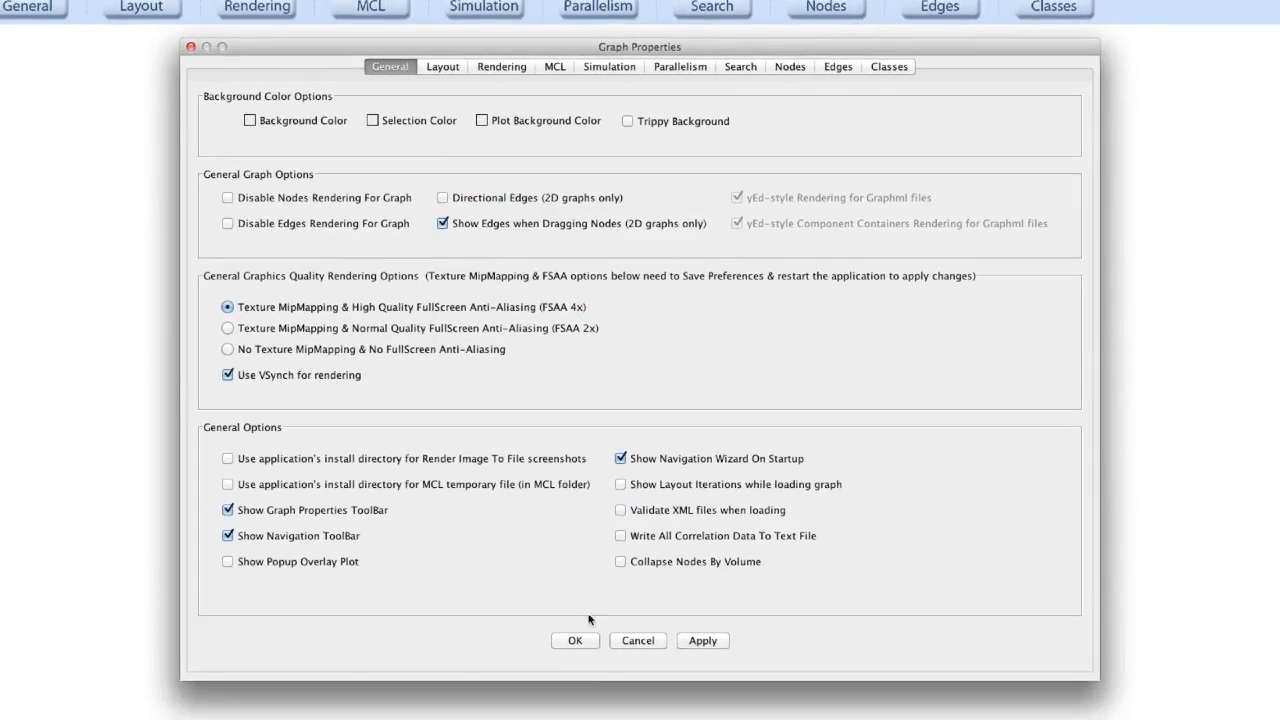
left_click(575, 640)
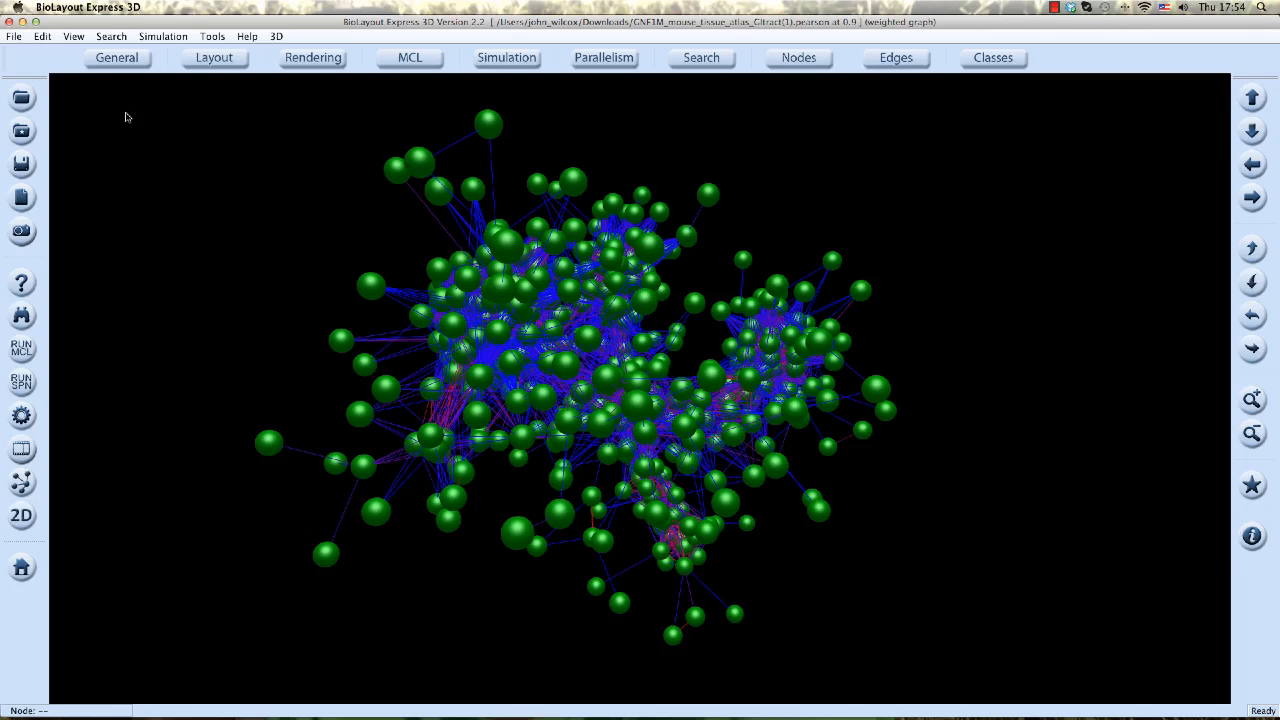
Change the graph background colour to white and apply it.
left_click(117, 57)
left_click(307, 156)
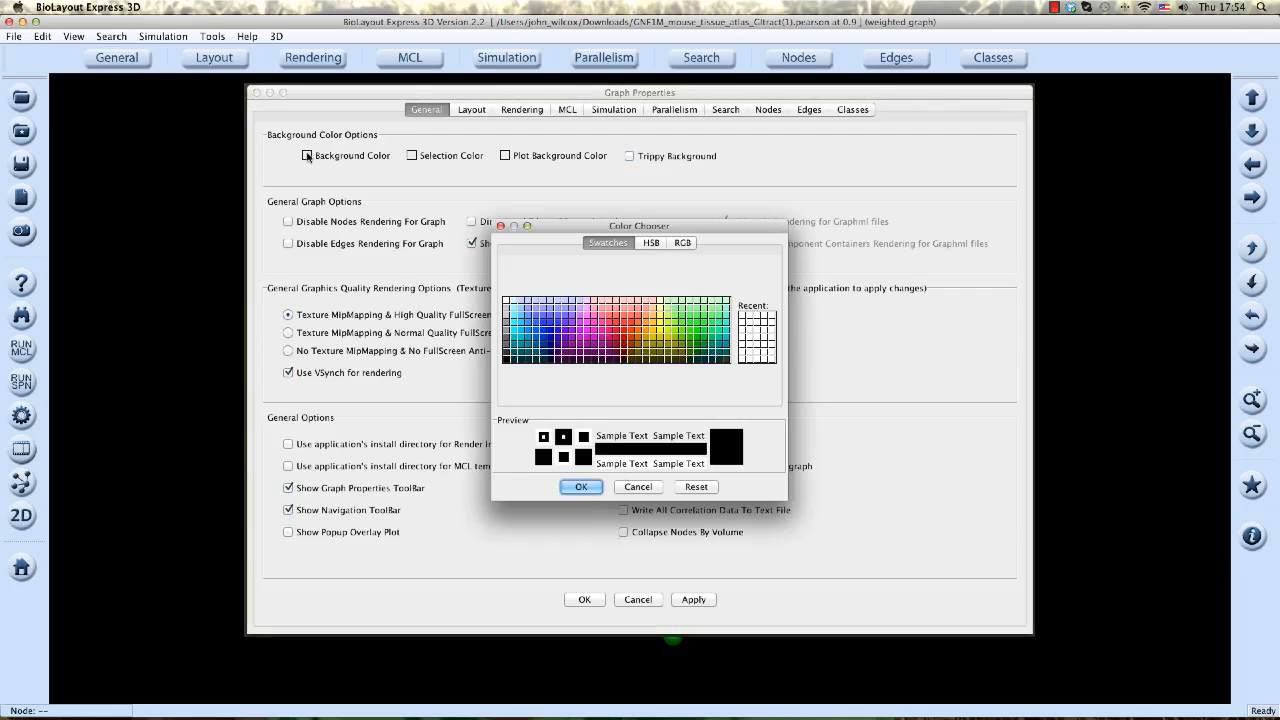
left_click(506, 303)
left_click(582, 487)
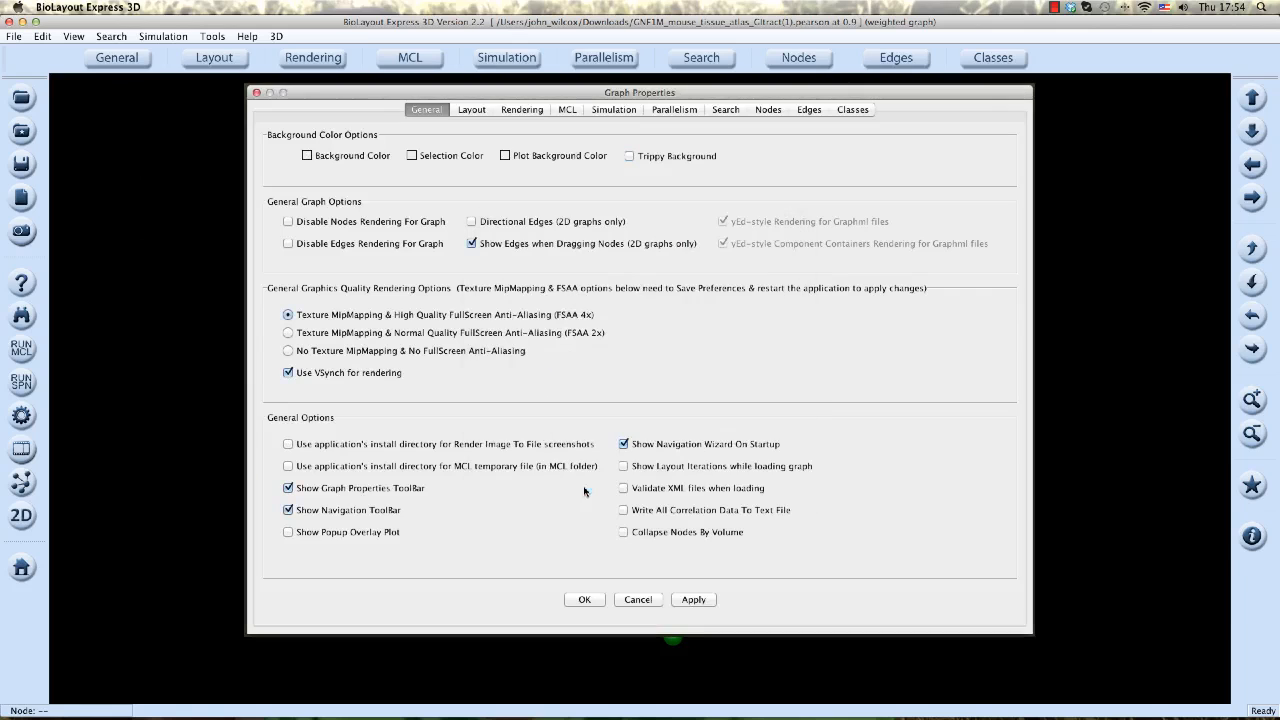
left_click(694, 600)
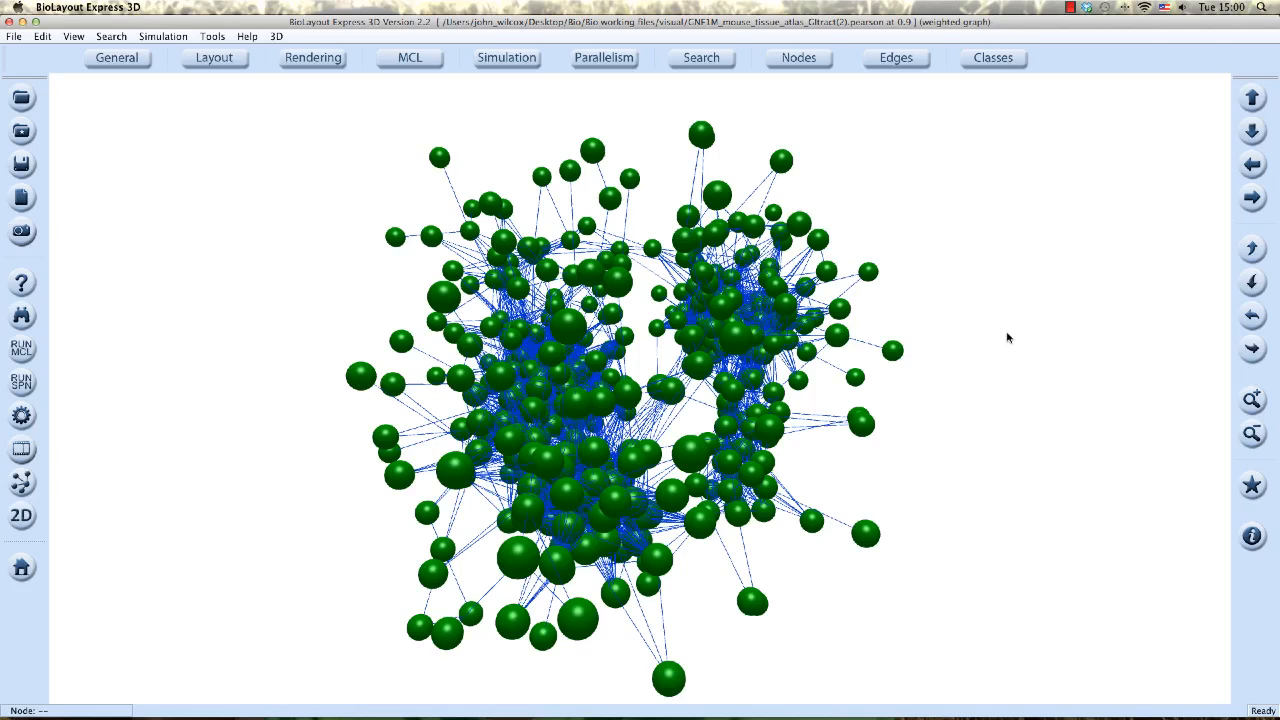
Turn on Wireframe Selection Mode in the rendering properties.
left_click(316, 57)
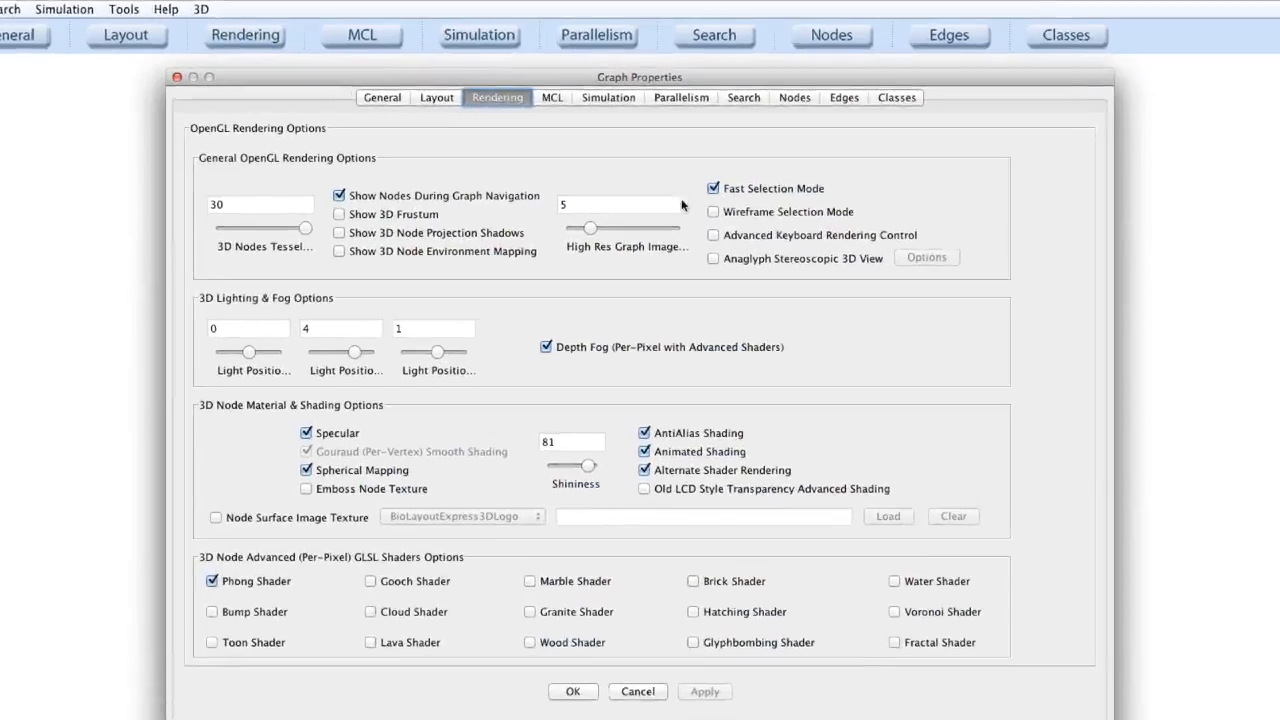
left_click(701, 204)
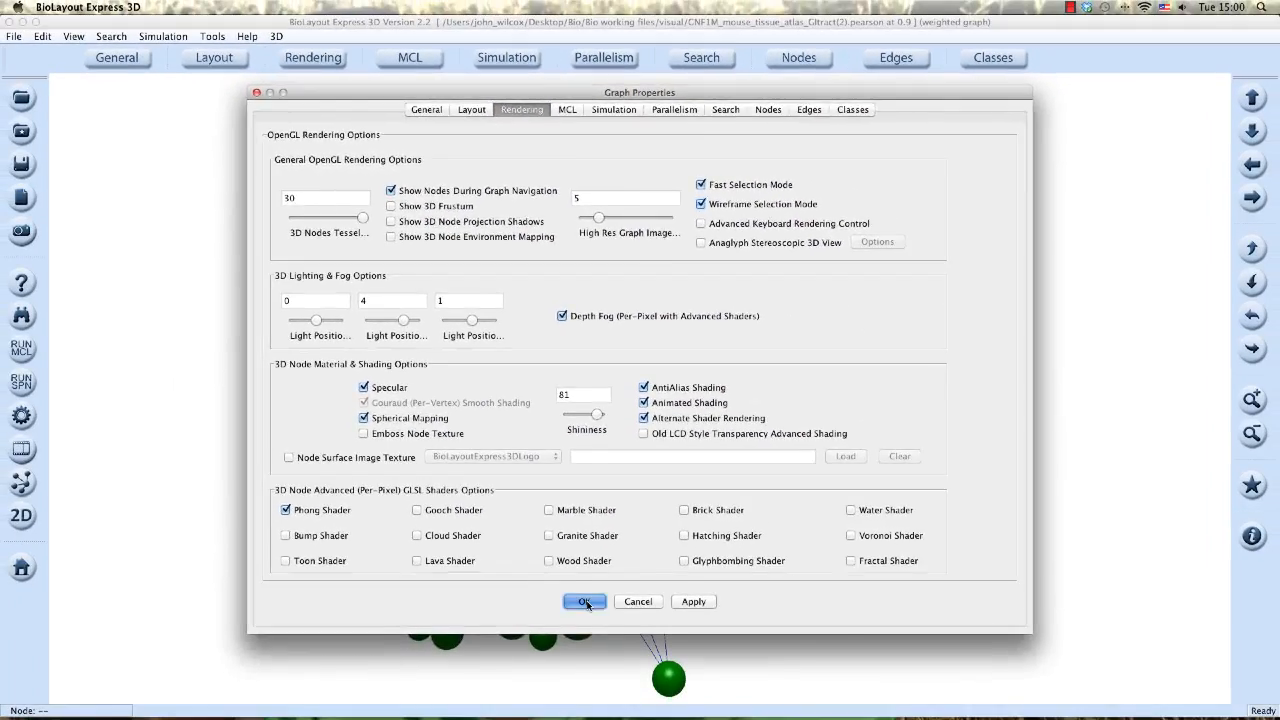
left_click(585, 604)
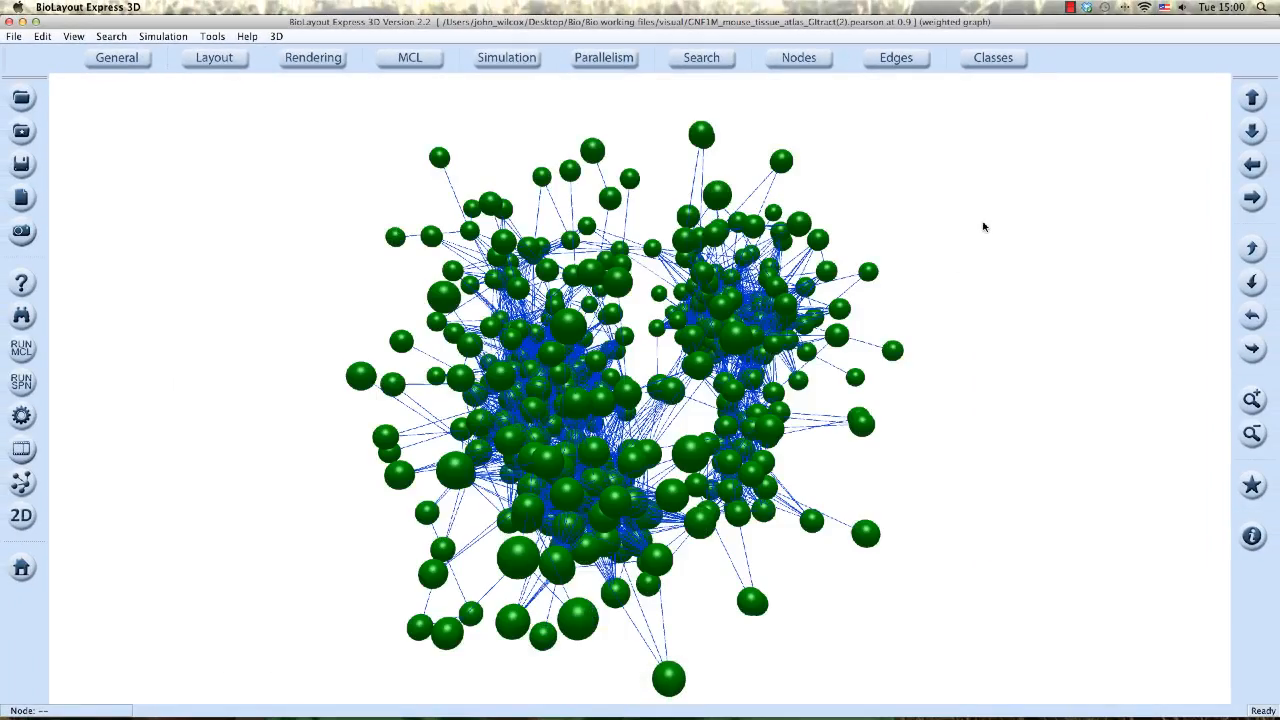
Select all nodes of the graph with a selection box.
left_click_drag(1025, 115, 226, 690)
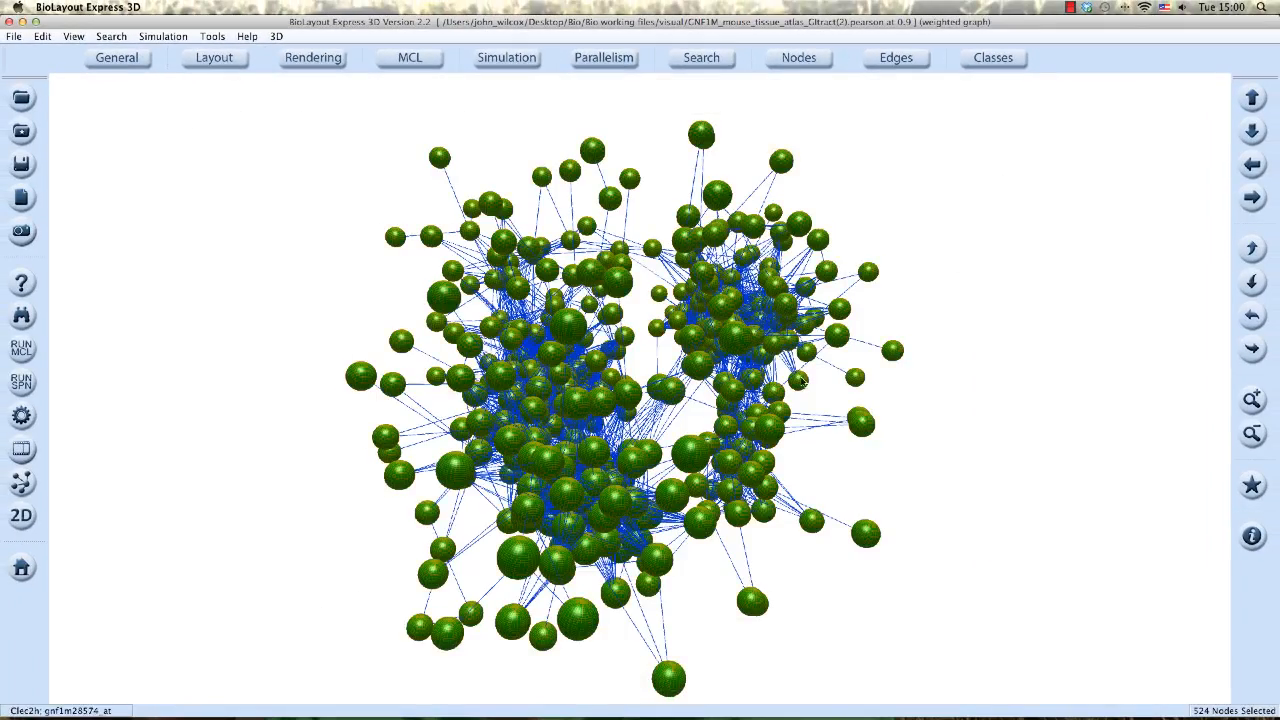
scroll(826, 317, "up", 10)
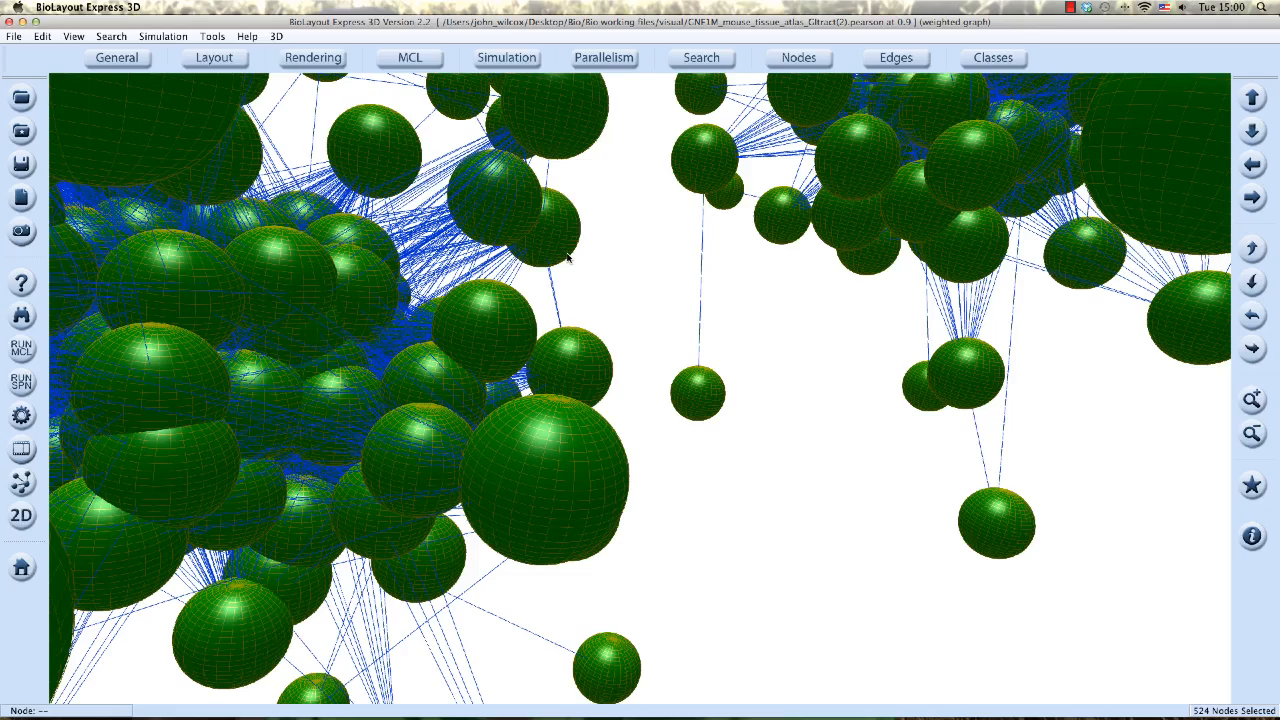
Lower the 3D Nodes Tessellation to 9.
left_click(310, 58)
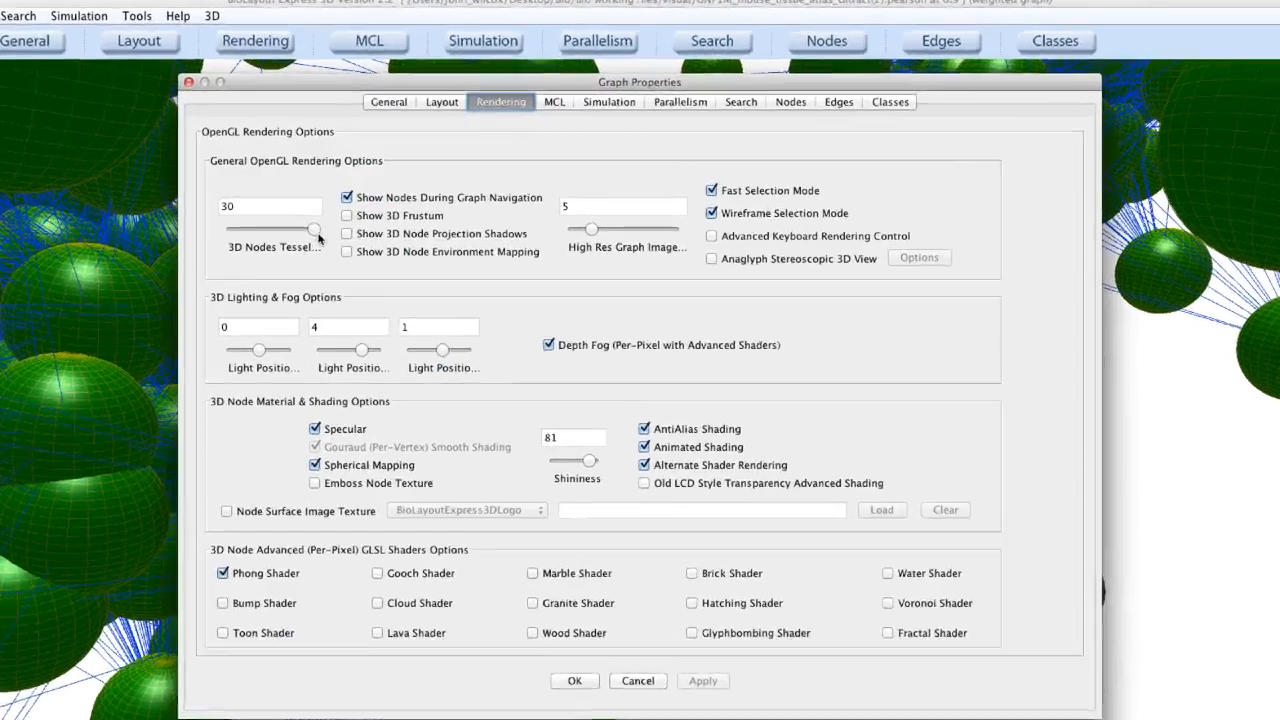
left_click_drag(362, 217, 304, 222)
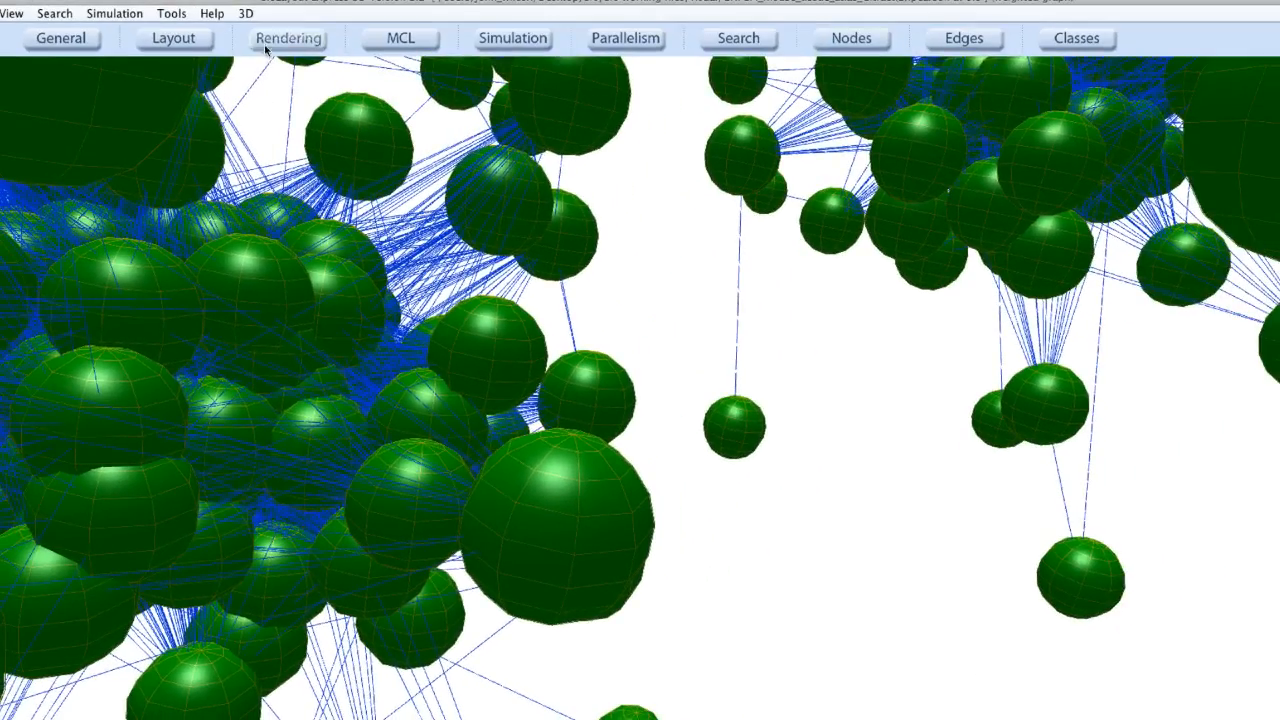
Raise the 3D Nodes Tessellation back to its maximum.
left_click(288, 38)
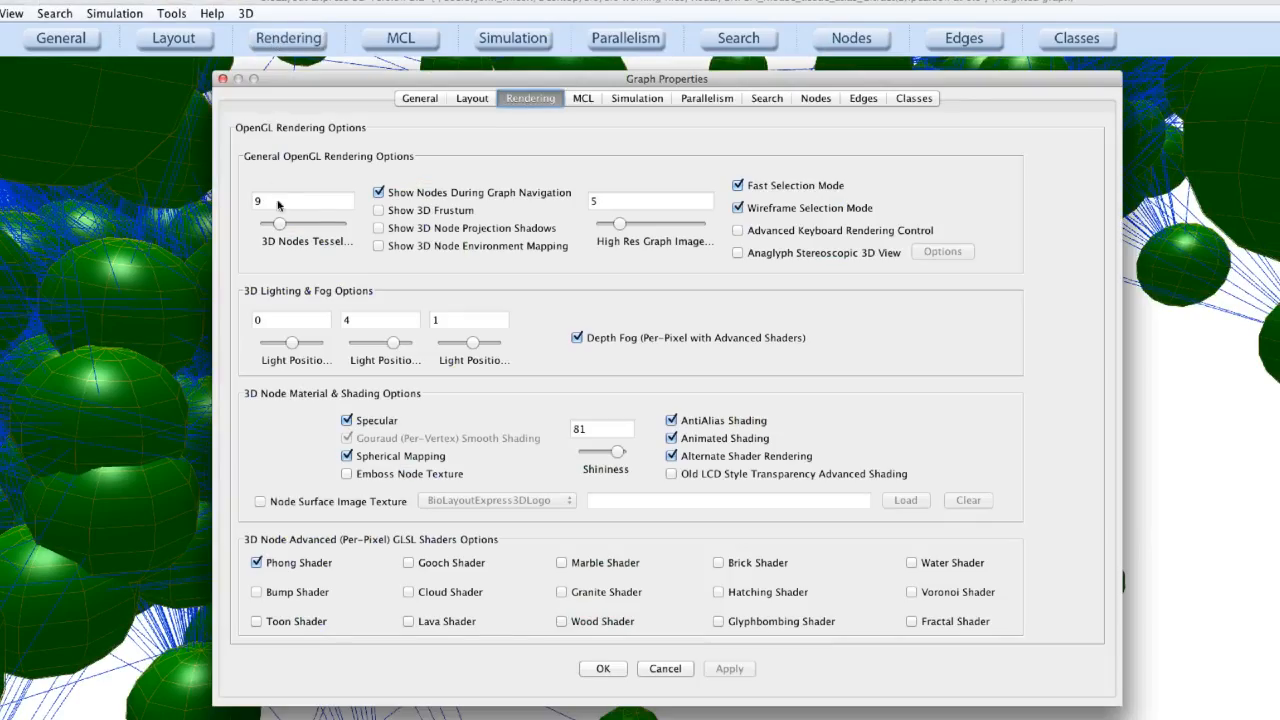
left_click_drag(278, 224, 352, 240)
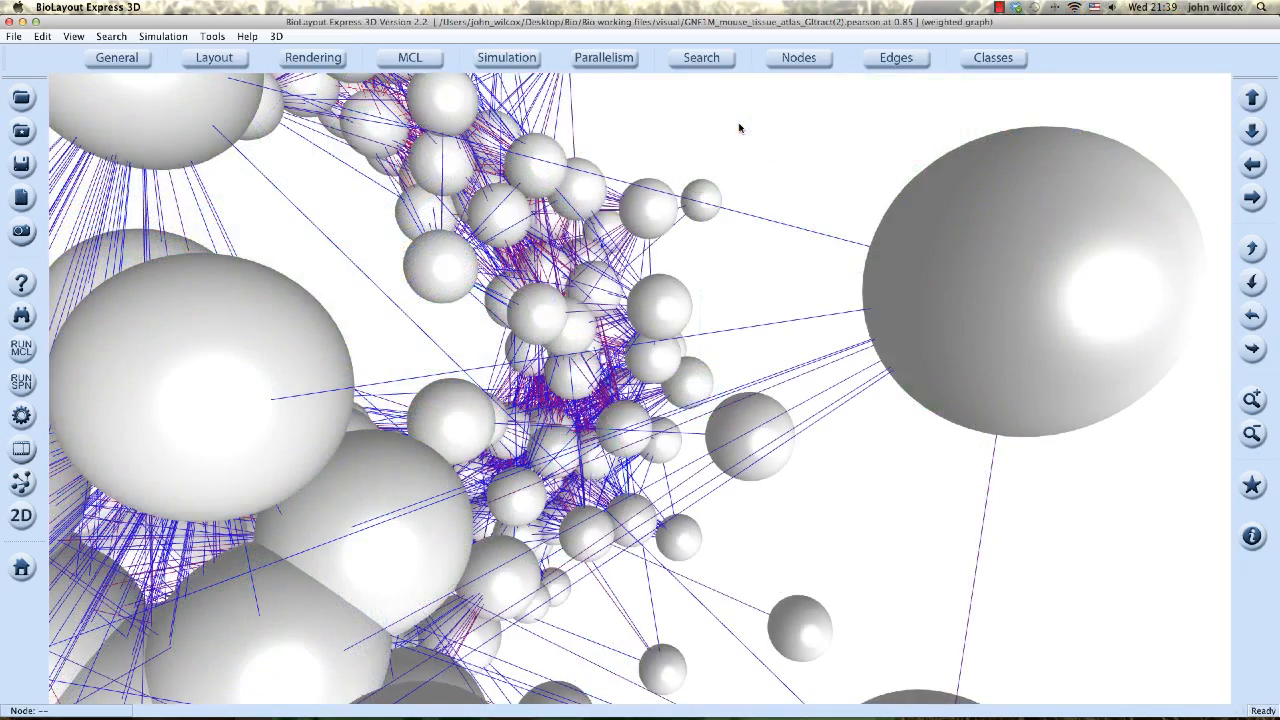
Set the first two light positions to -0.4 and 2.2 and apply.
left_click(313, 57)
left_click_drag(915, 75, 727, 164)
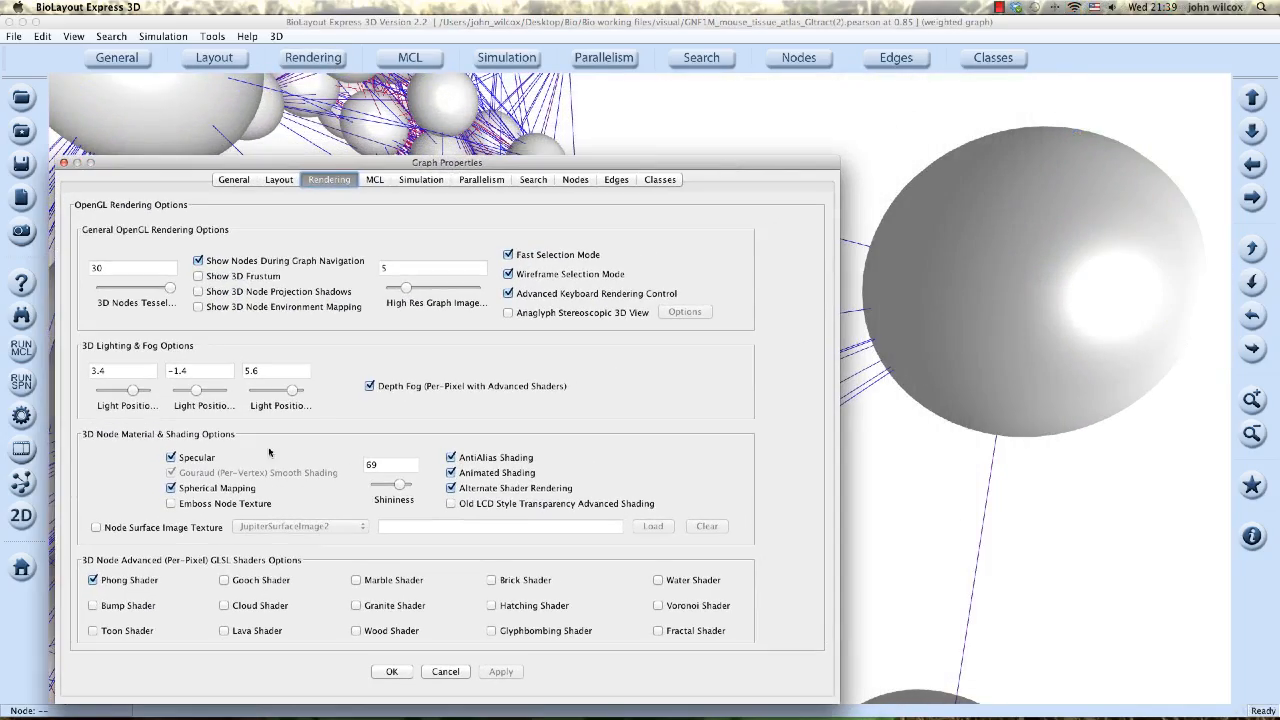
left_click_drag(131, 390, 217, 398)
left_click(501, 671)
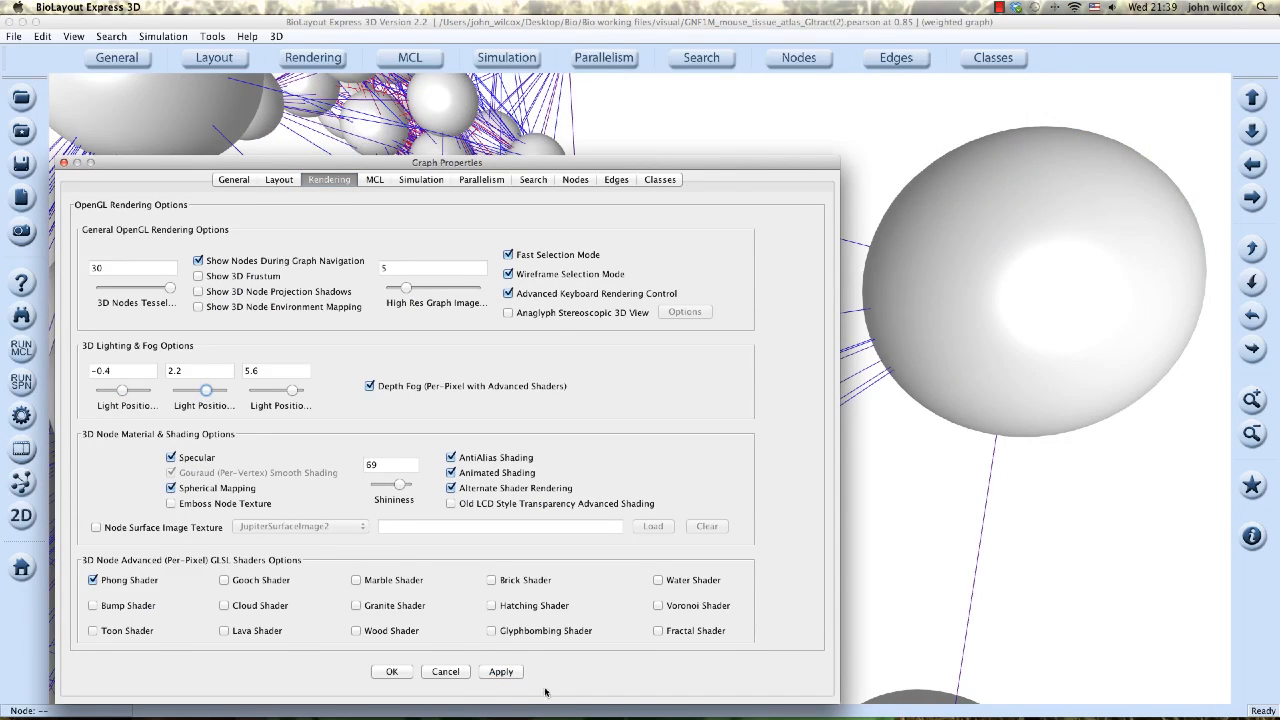
left_click(506, 674)
Set the third light position to 2.2 and apply.
left_click_drag(298, 396, 284, 395)
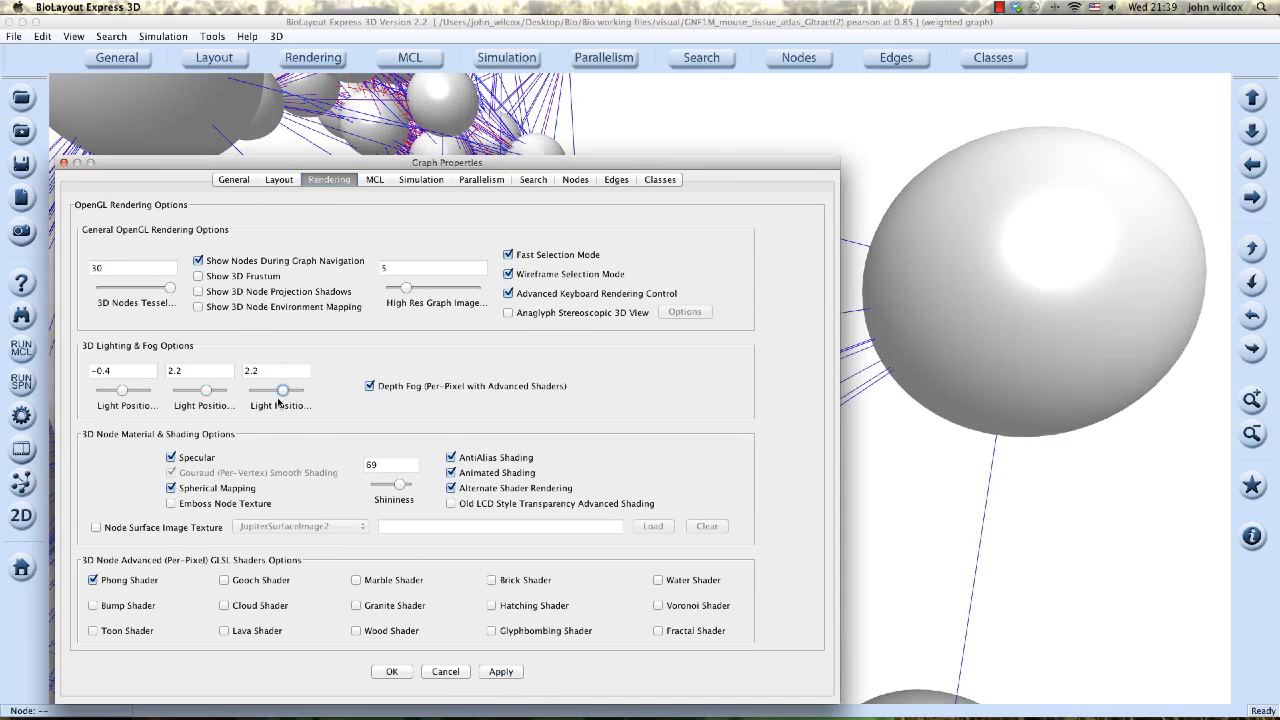
left_click(501, 671)
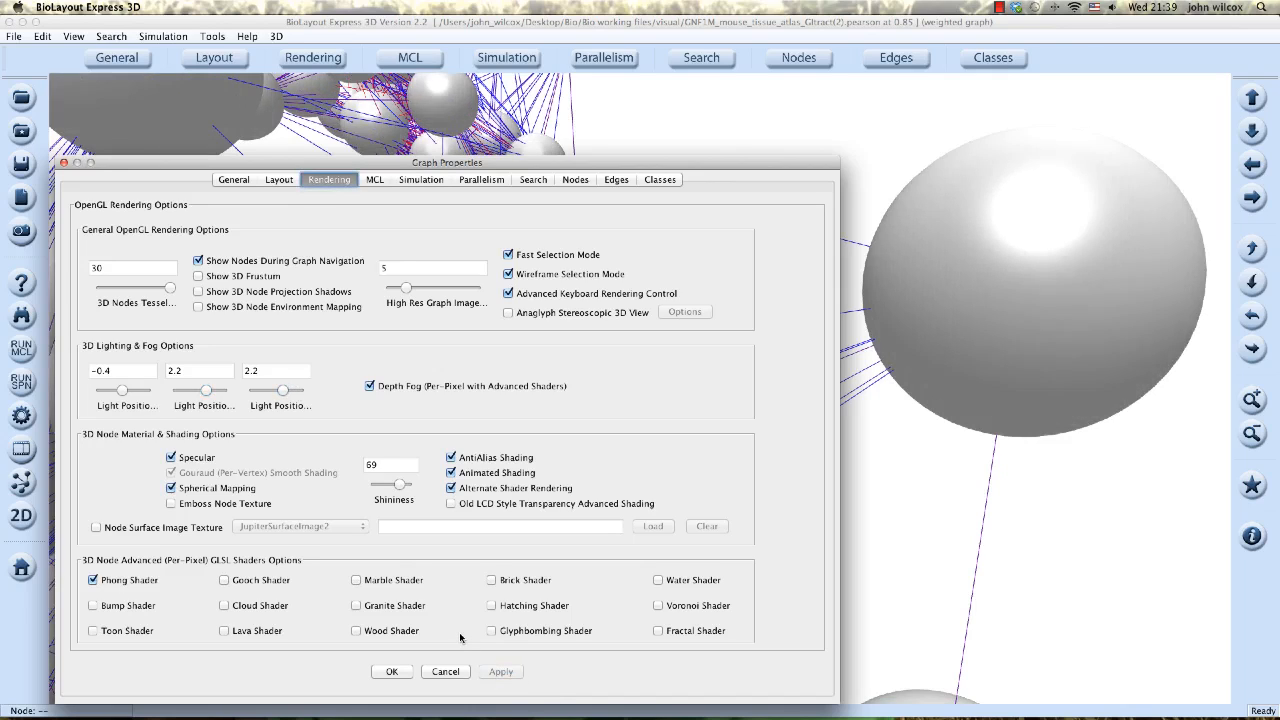
Set the node shininess to 35, apply and close the properties.
left_click_drag(398, 485, 384, 487)
left_click(503, 672)
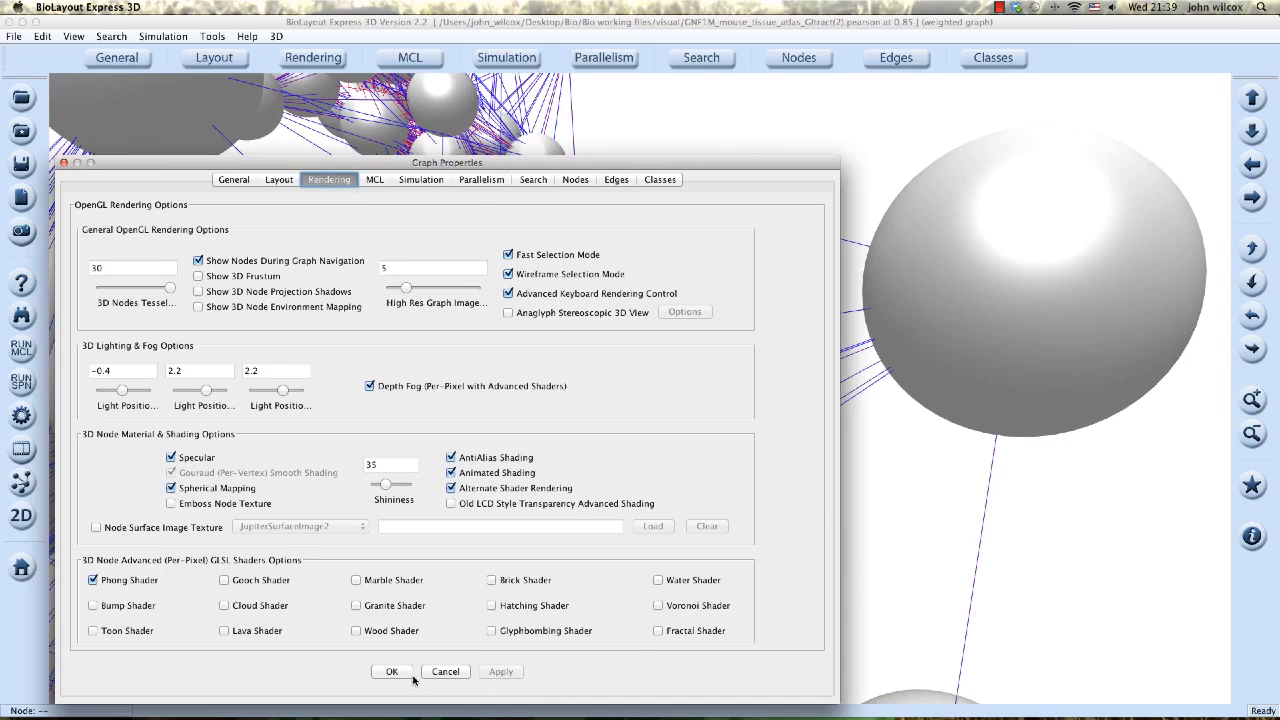
left_click(397, 673)
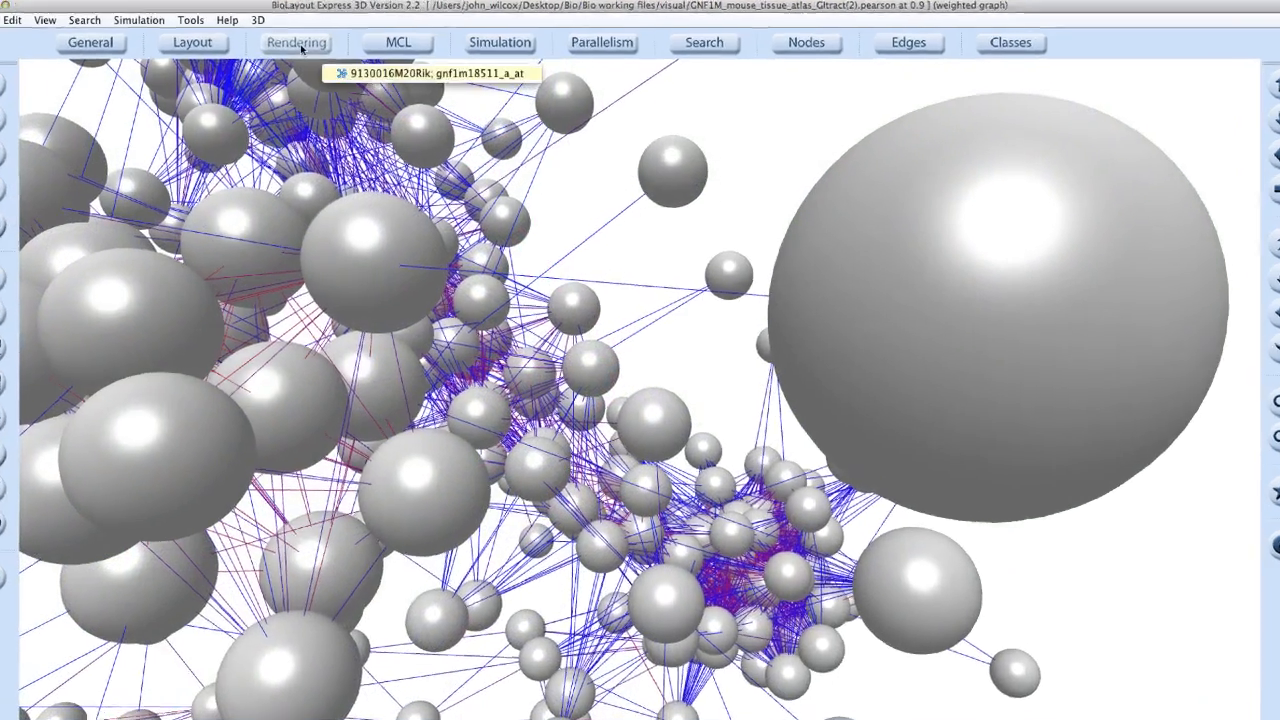
Turn on Animated Shading for nodes in the rendering properties.
left_click(314, 57)
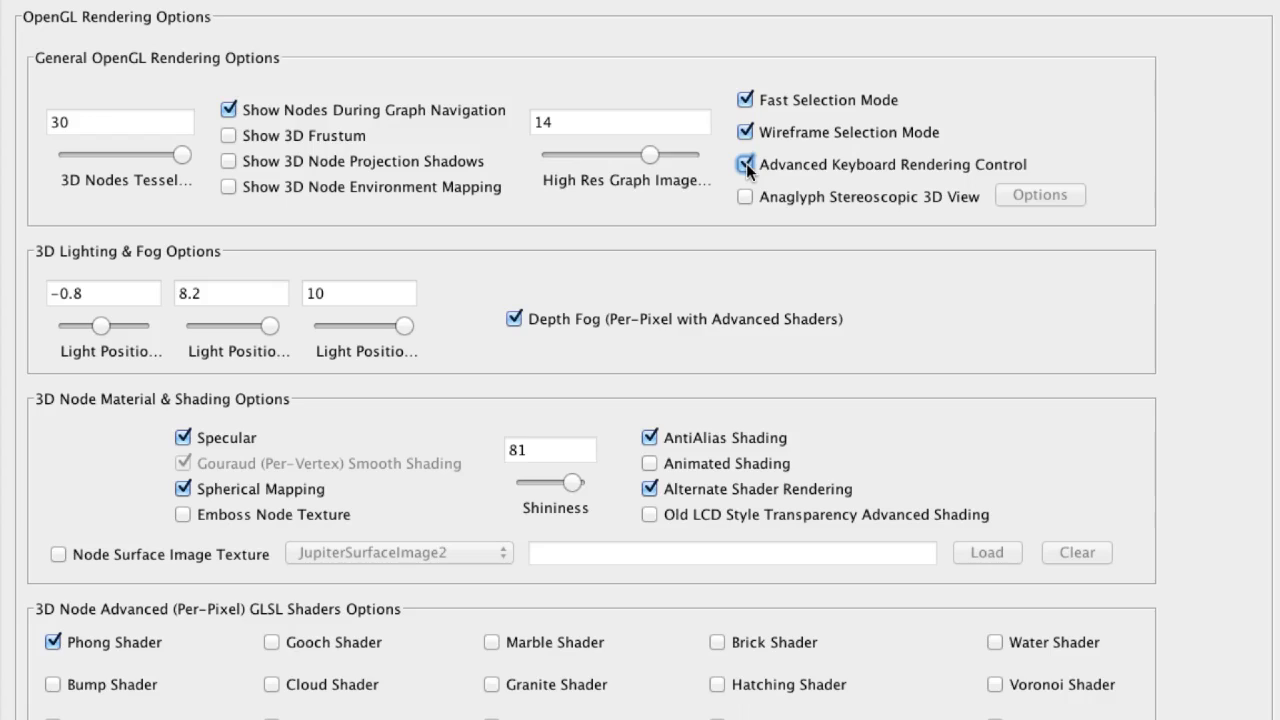
left_click(650, 463)
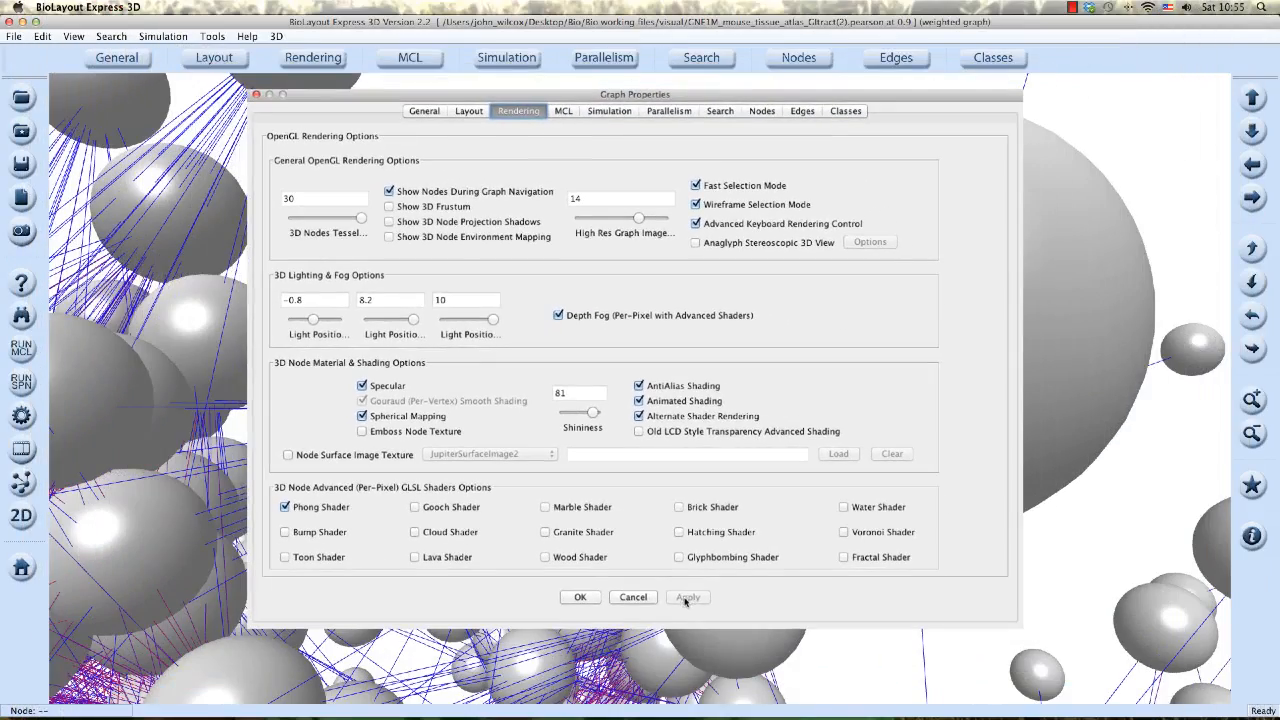
left_click(580, 597)
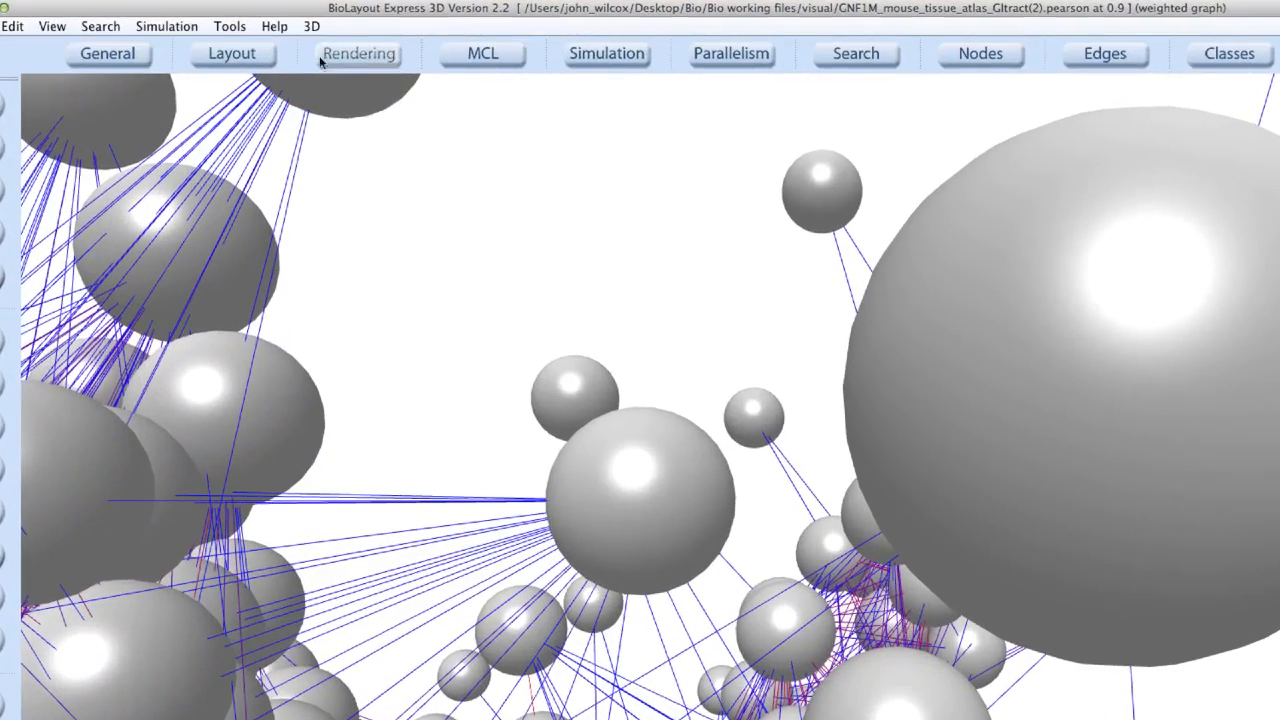
Toggle AutoRotate / Profile for the 3D graph view.
left_click(276, 36)
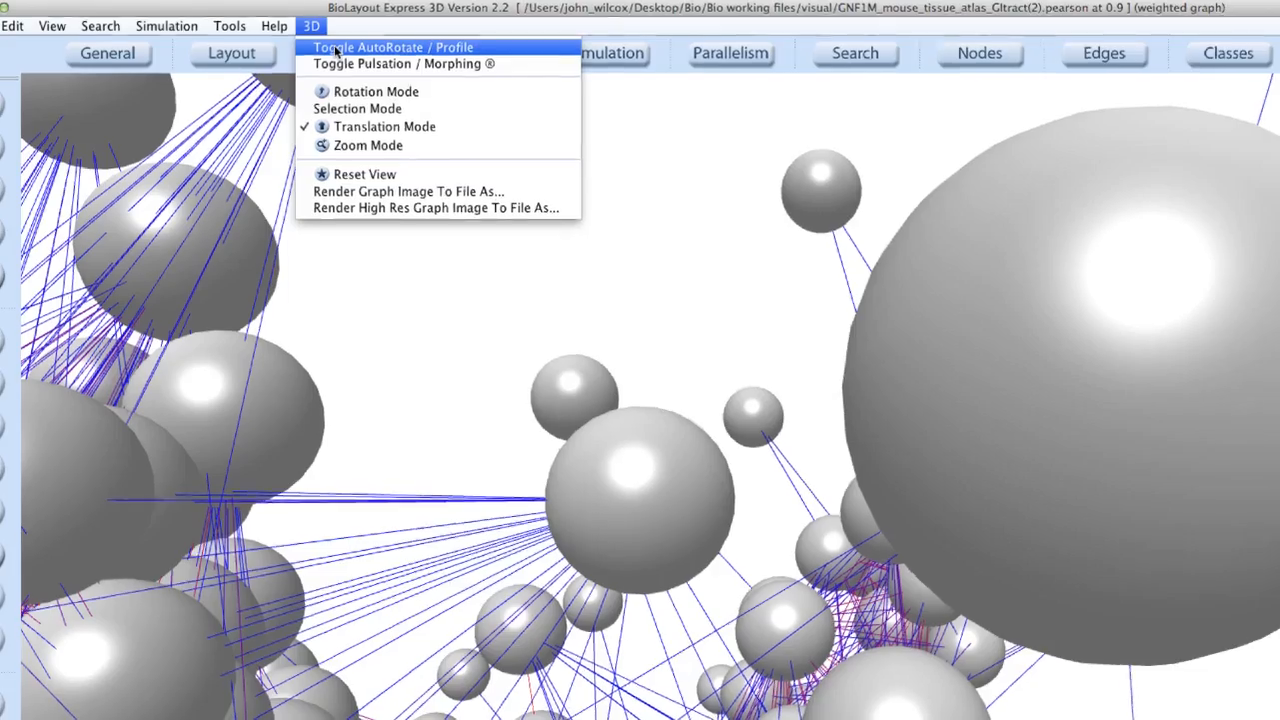
left_click(336, 46)
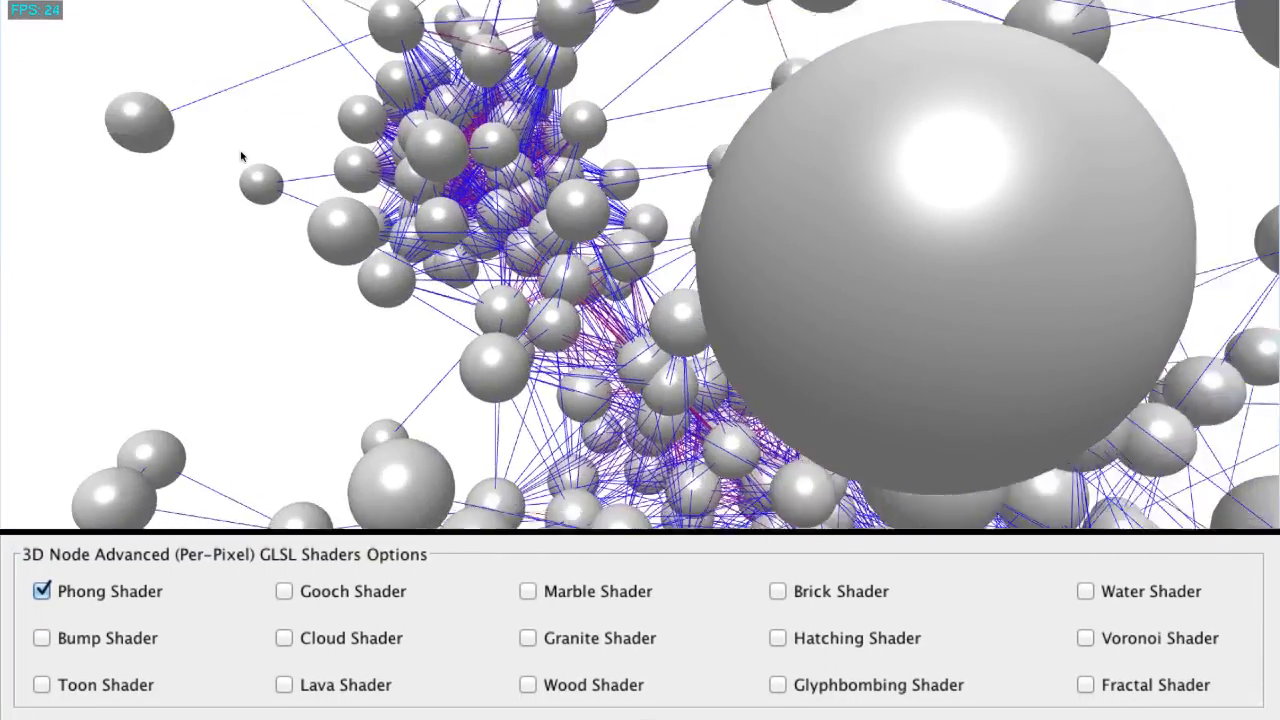
Cycle the node shader through Bump, Toon, Gooch, Lava, Marble and Brick shaders.
key("2")
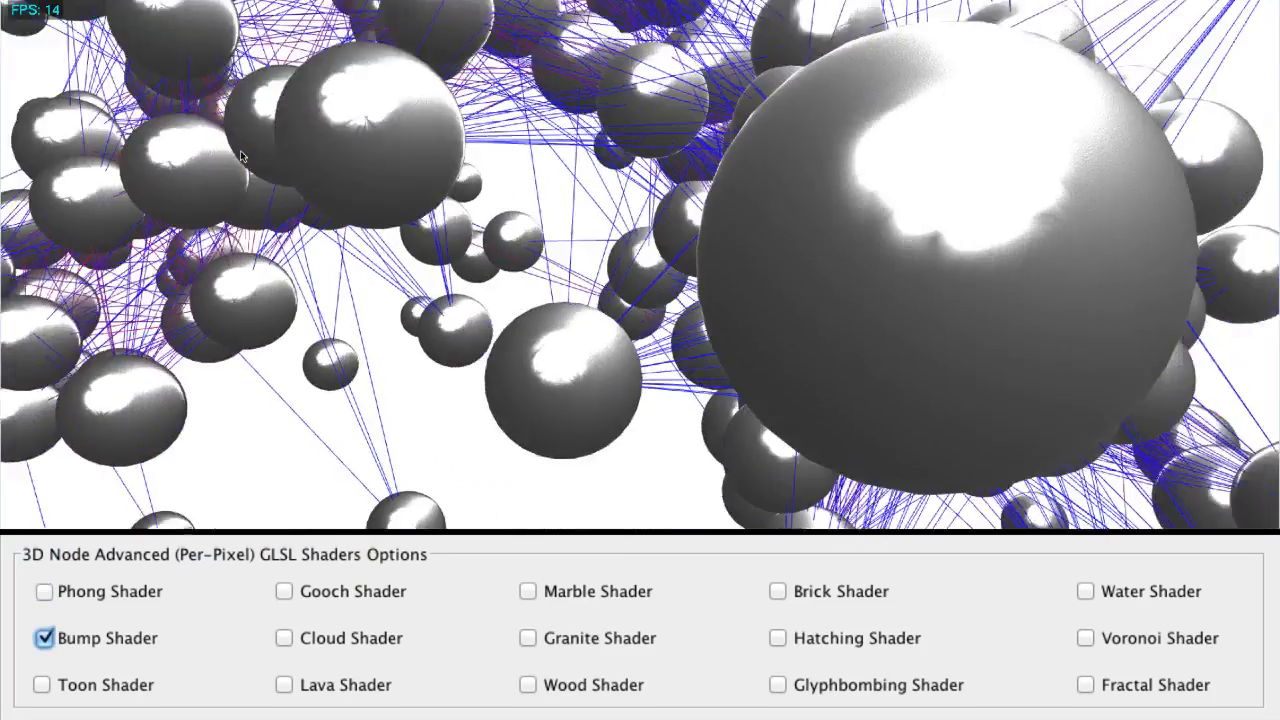
key("3")
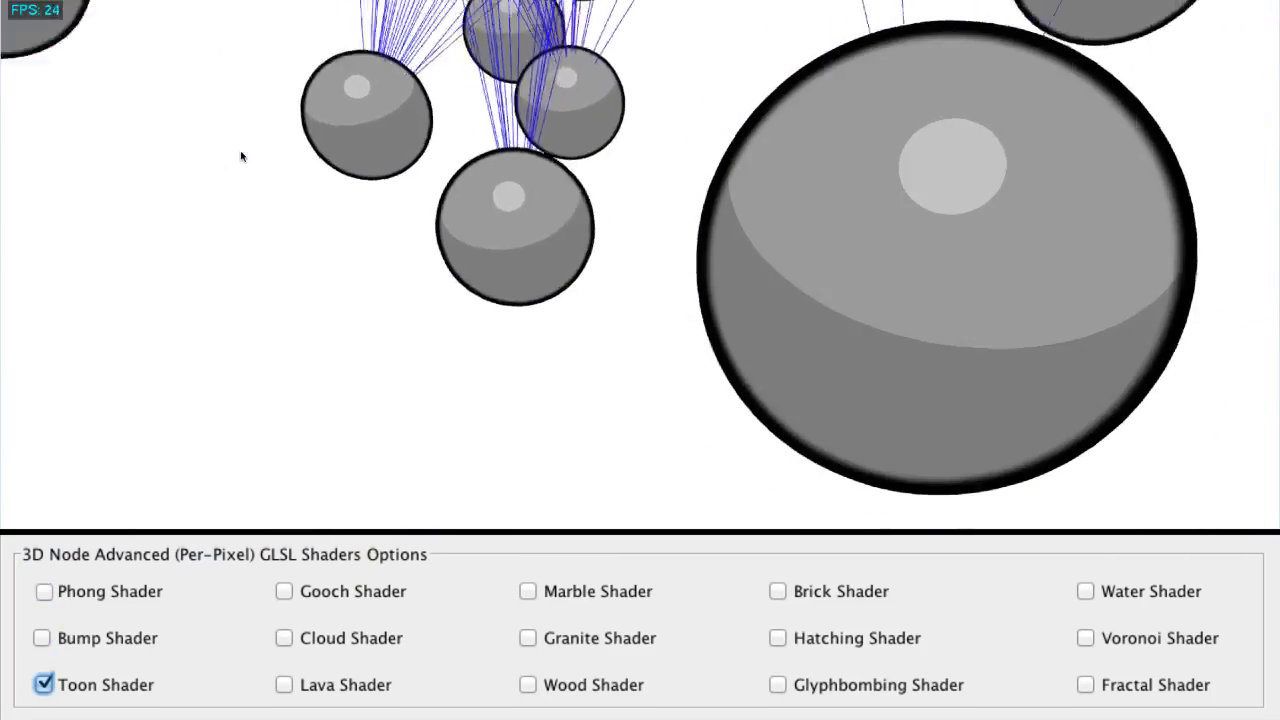
key("4")
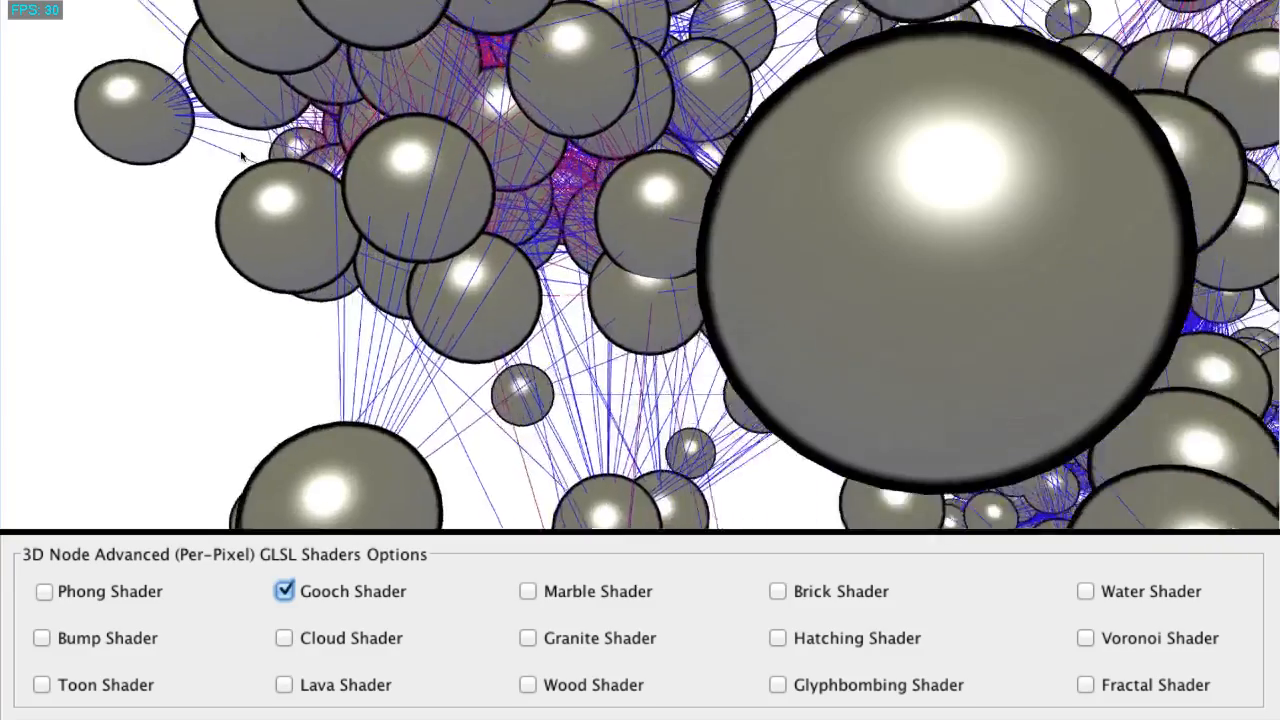
key("5")
key("6")
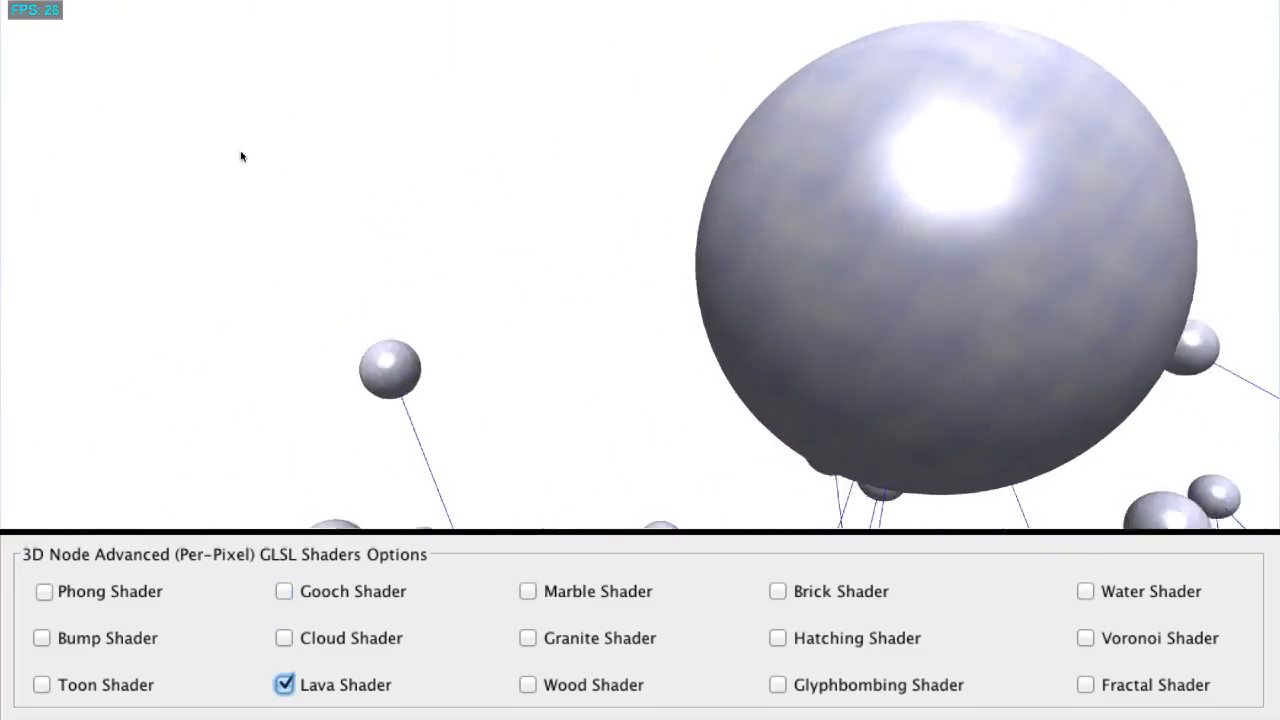
key("7")
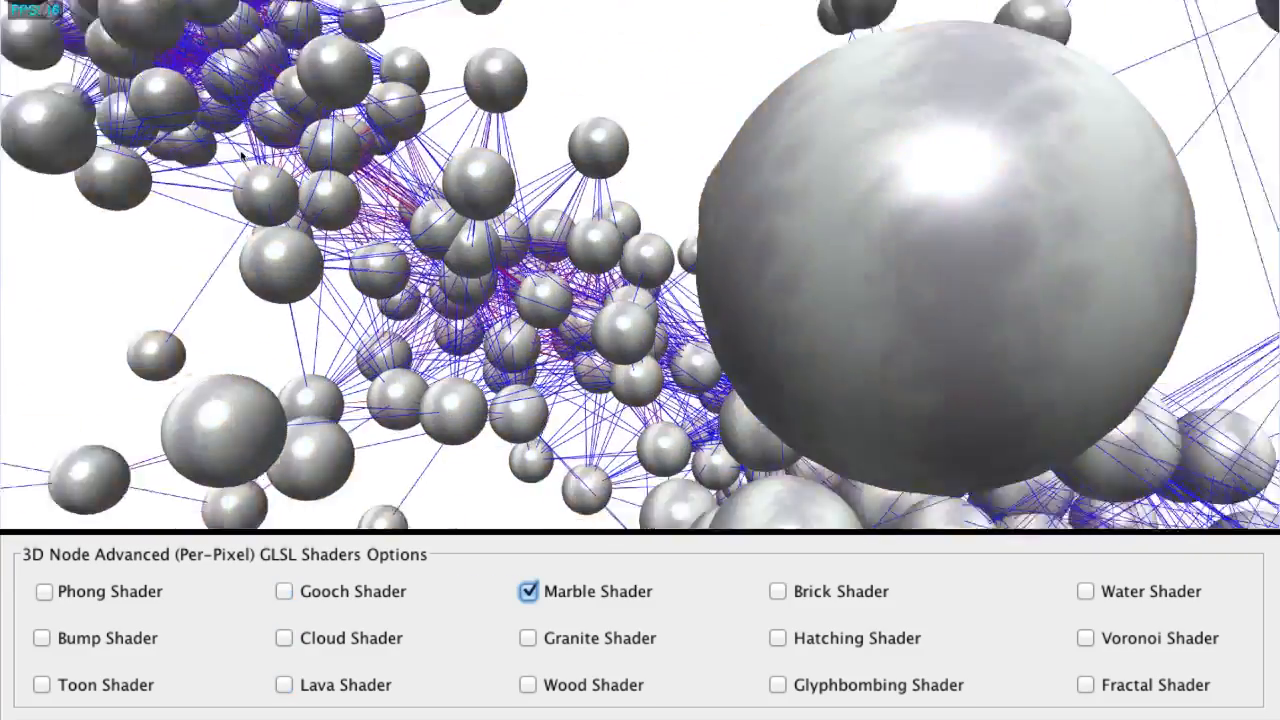
key("8")
key("9")
key("0")
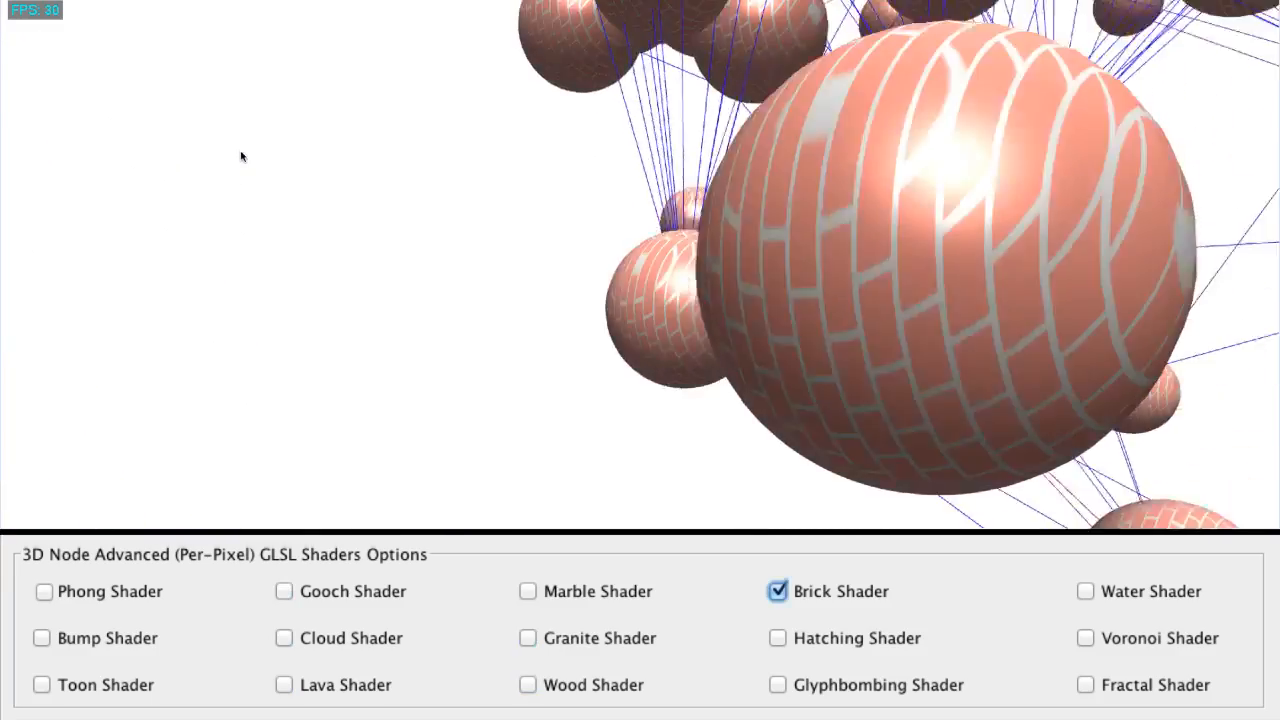
Continue cycling the node shader through Glyphbombing, Voronoi and Fractal shaders.
key("Tab")
key("space")
key("Tab")
key("space")
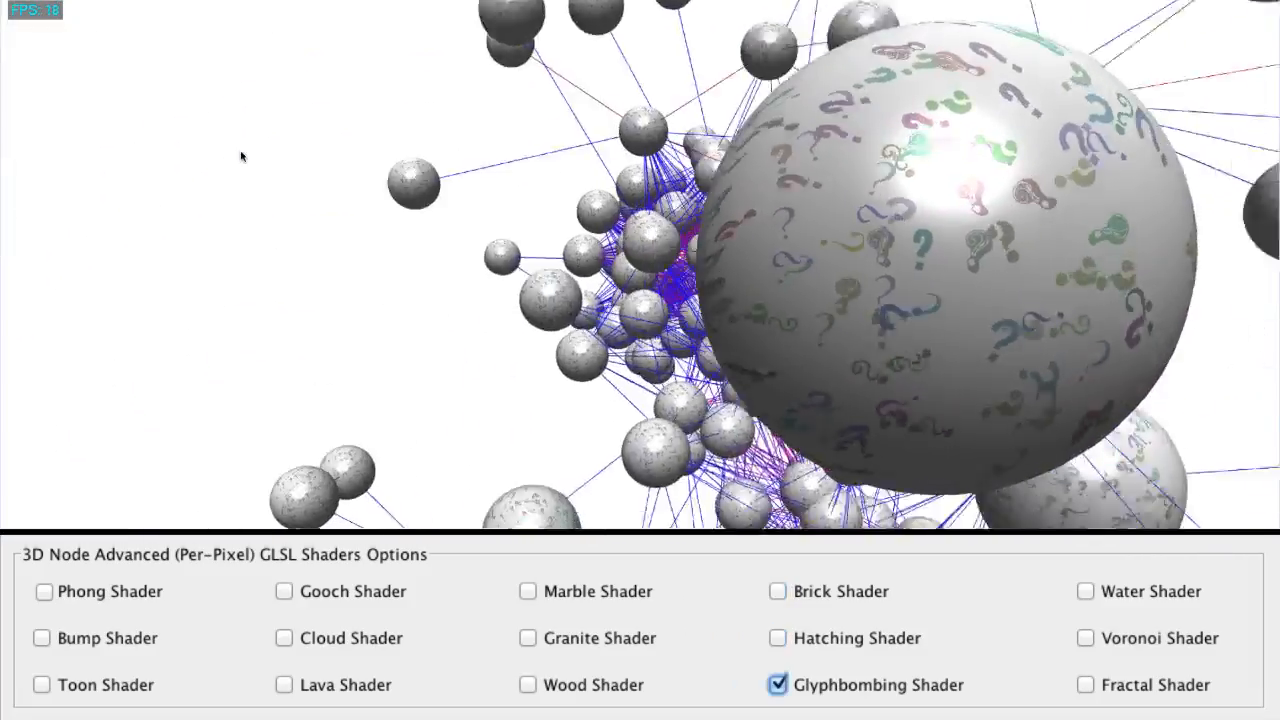
key("Tab")
key("space")
key("Tab")
key("space")
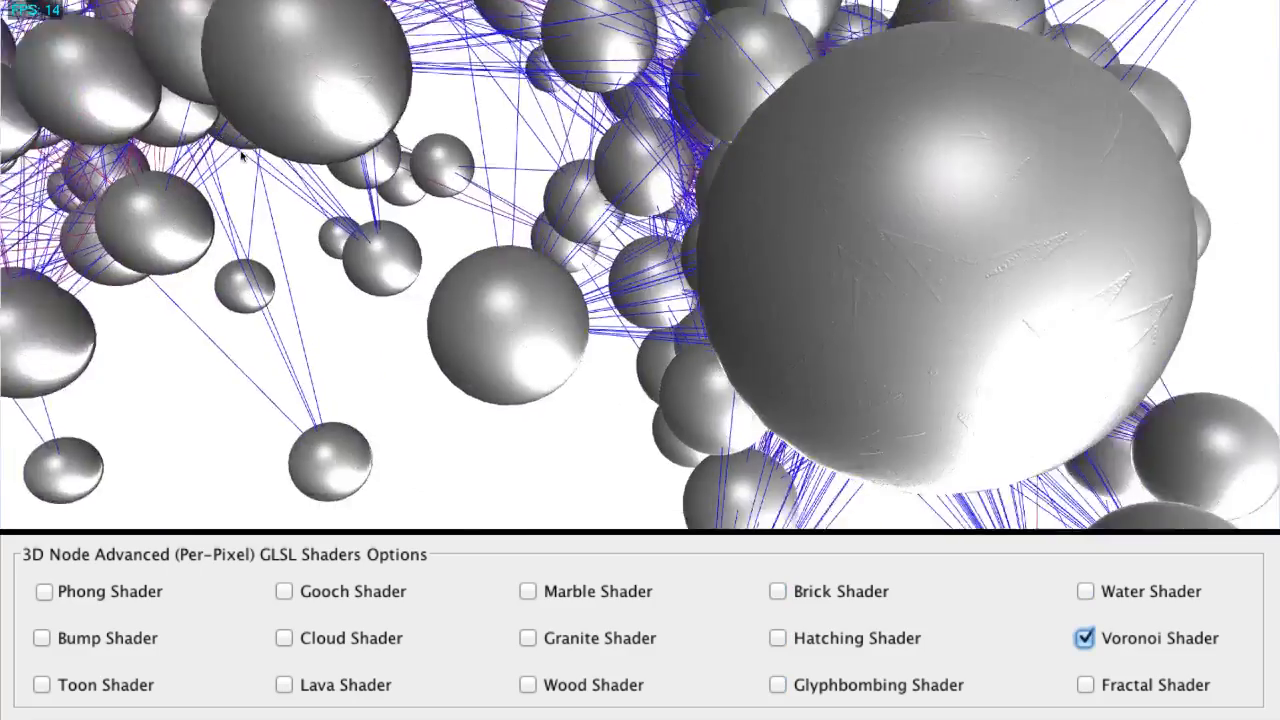
key("Tab")
key("space")
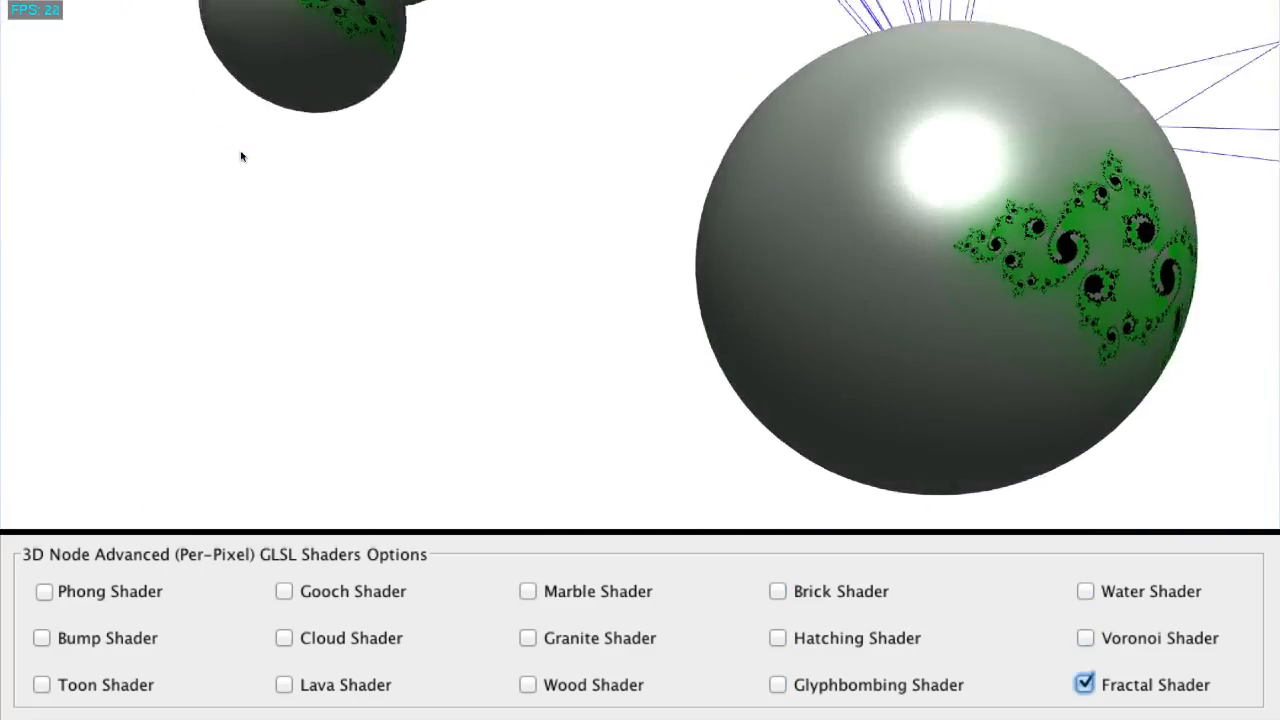
key("Tab")
key("space")
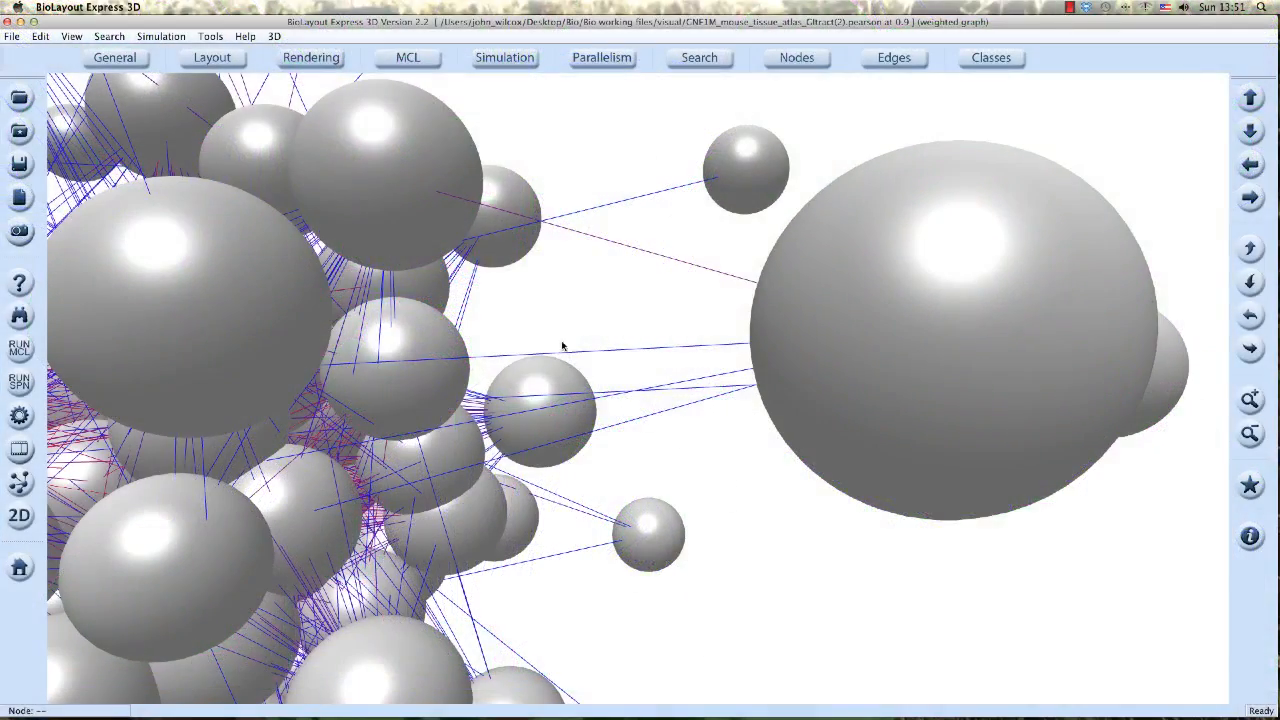
Enable Node Surface Image Texture using the BioLayoutExpress3DLogo image.
left_click(322, 63)
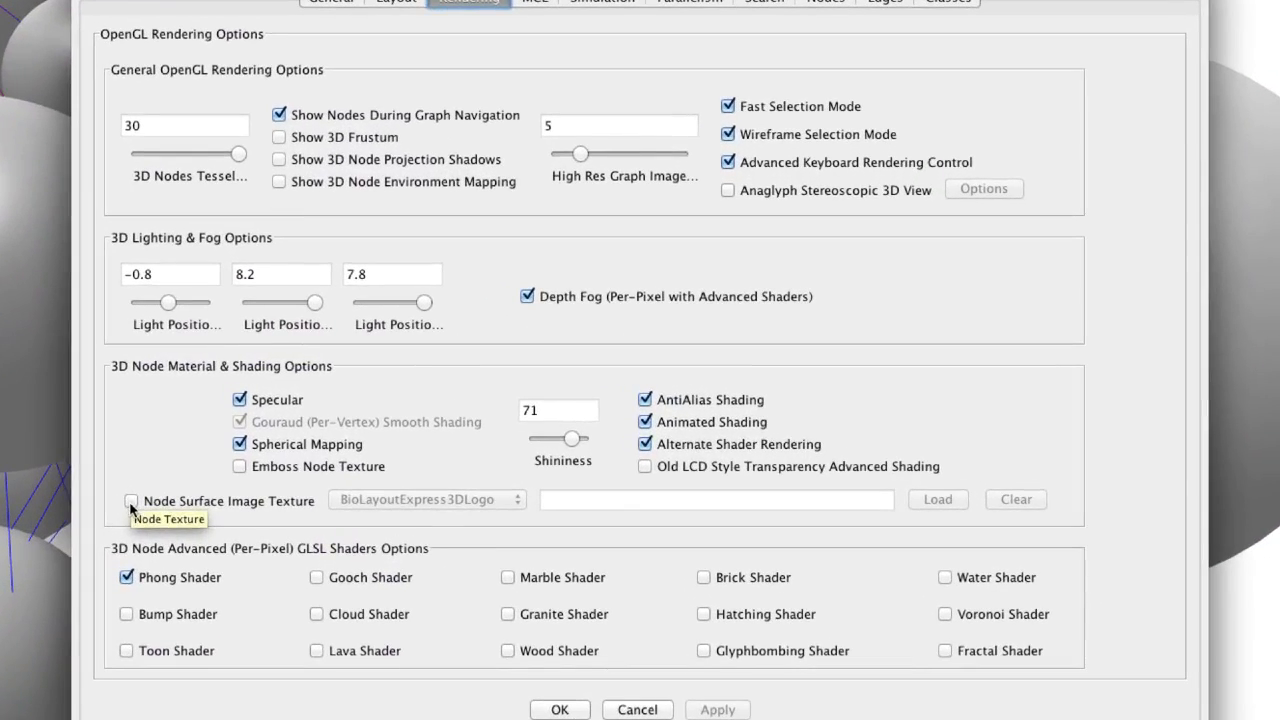
left_click(288, 457)
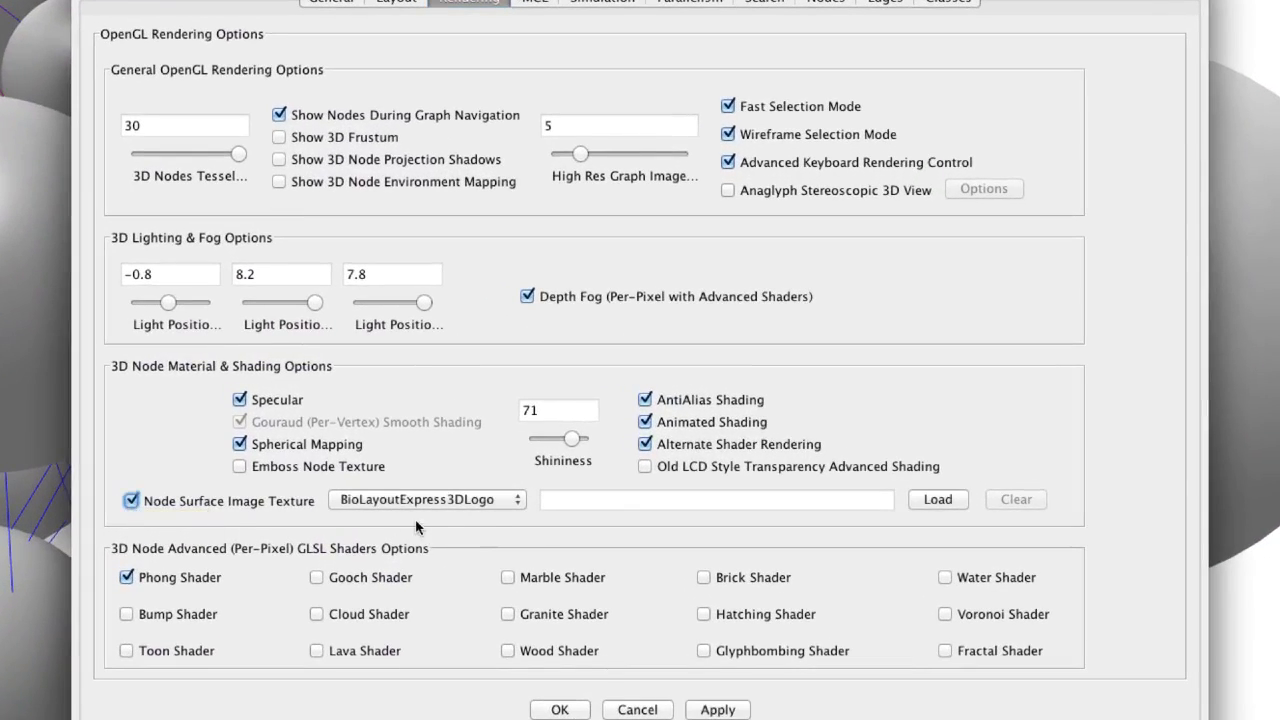
left_click(519, 505)
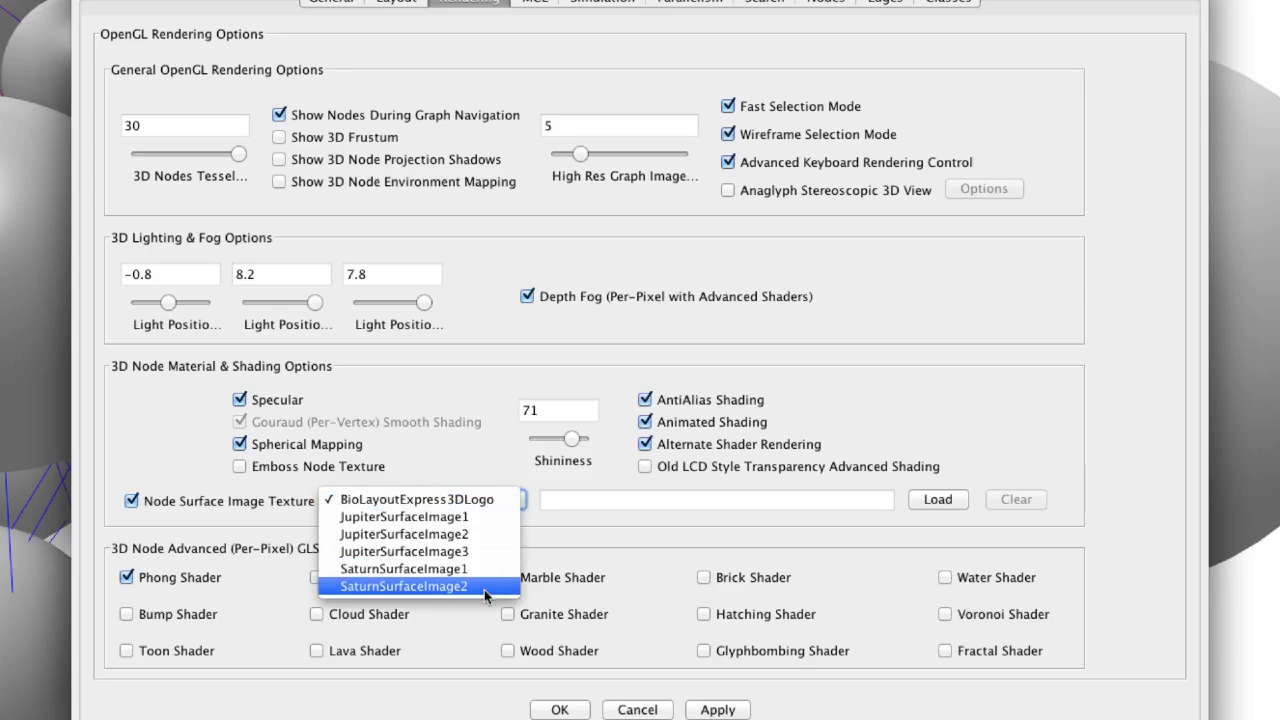
left_click(487, 503)
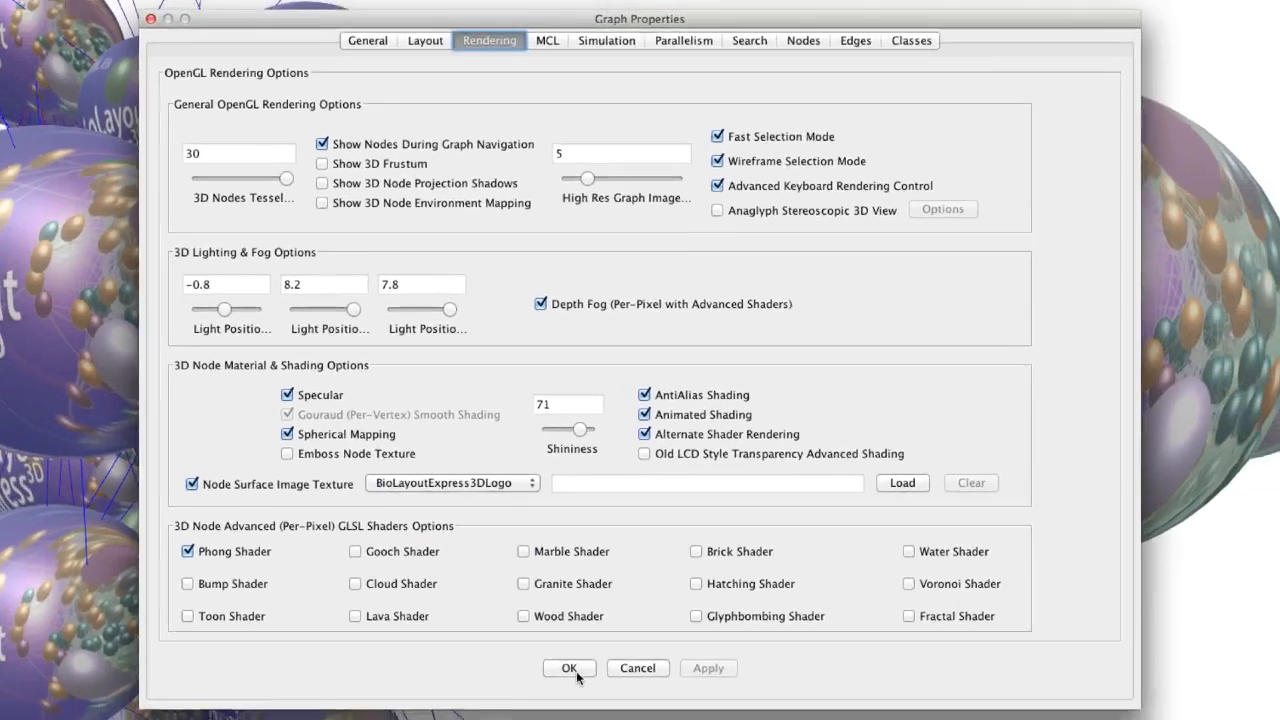